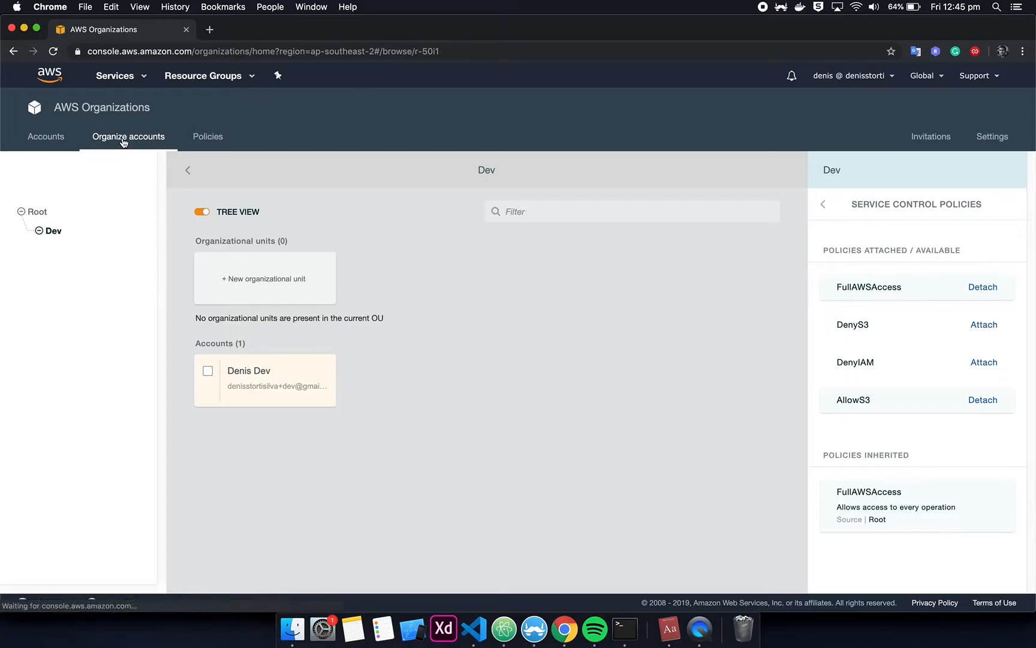
# - Open the Dev organizational unit and view its service control policies
pyautogui.scroll(5, 138, 179)
pyautogui.scroll(-5, 510, 289)
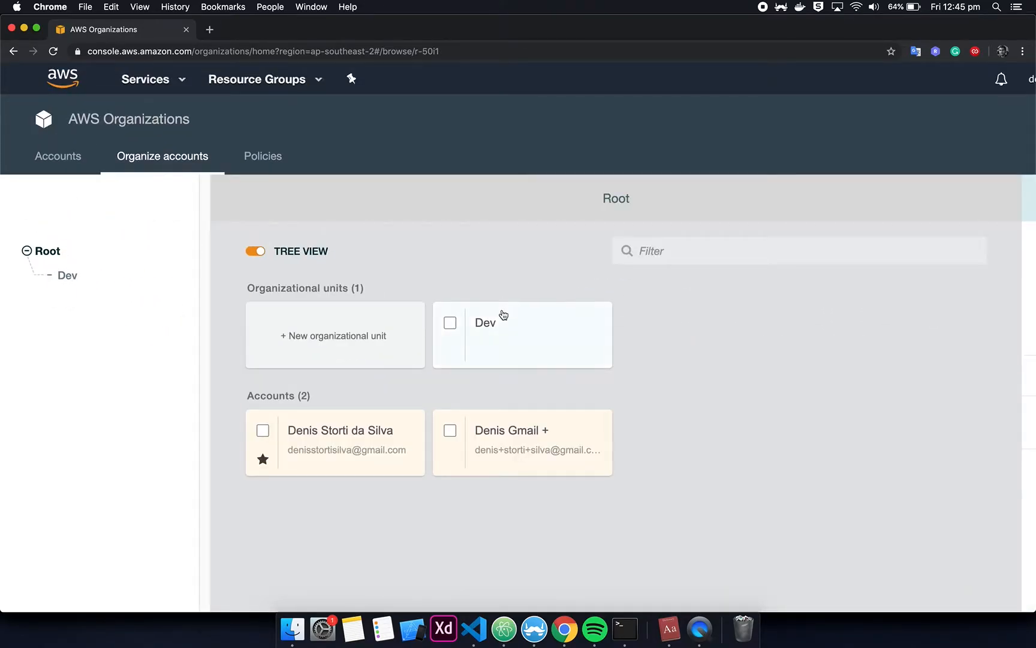
pyautogui.click(487, 327)
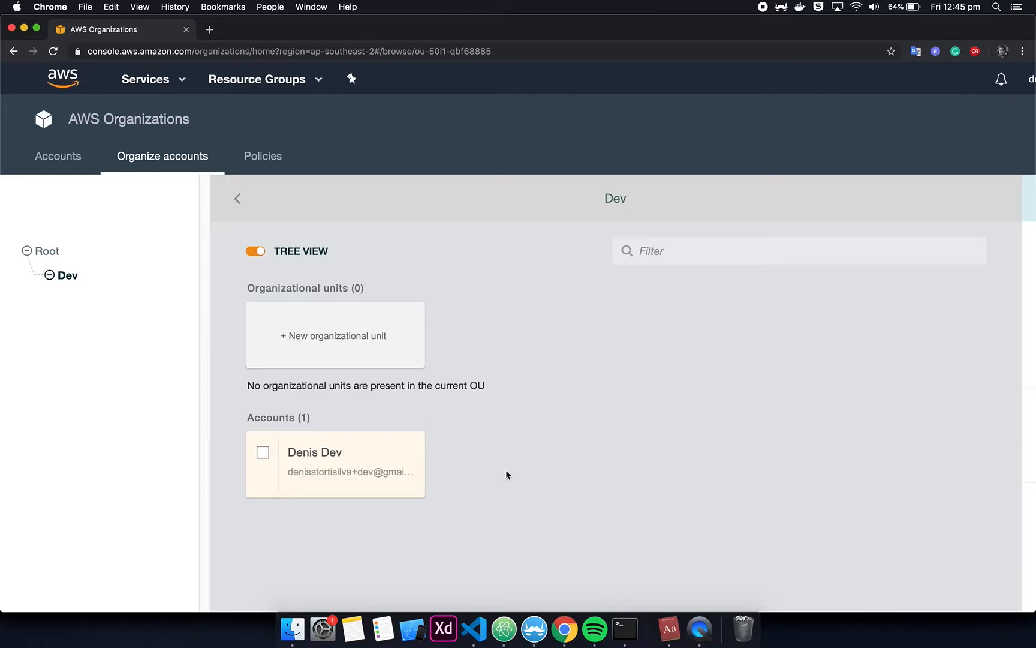
pyautogui.press('super+minus')
pyautogui.press('super+minus')
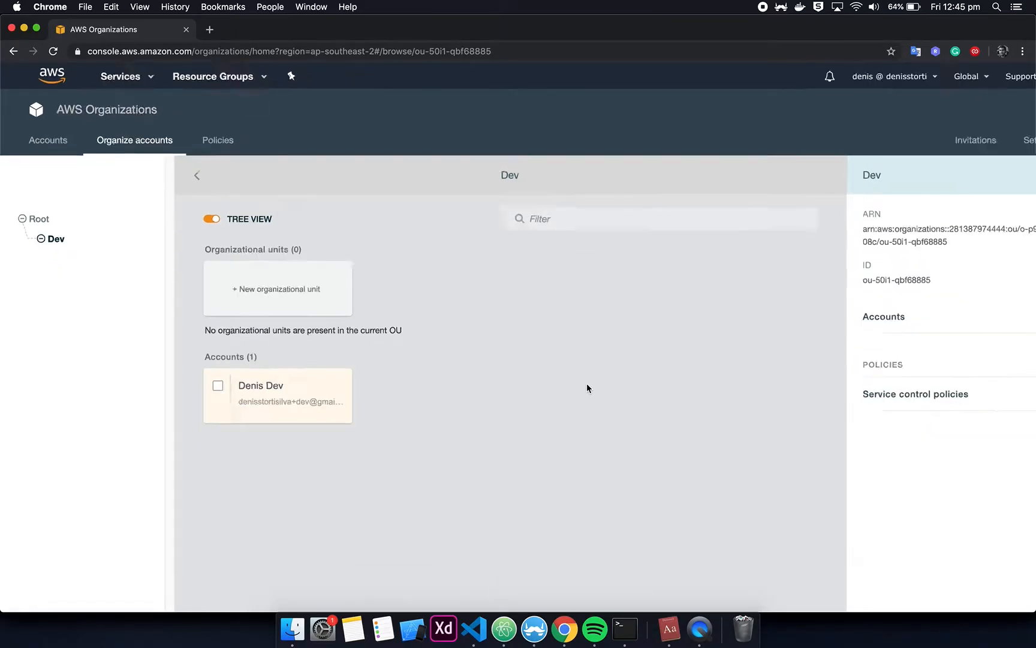
pyautogui.click(879, 381)
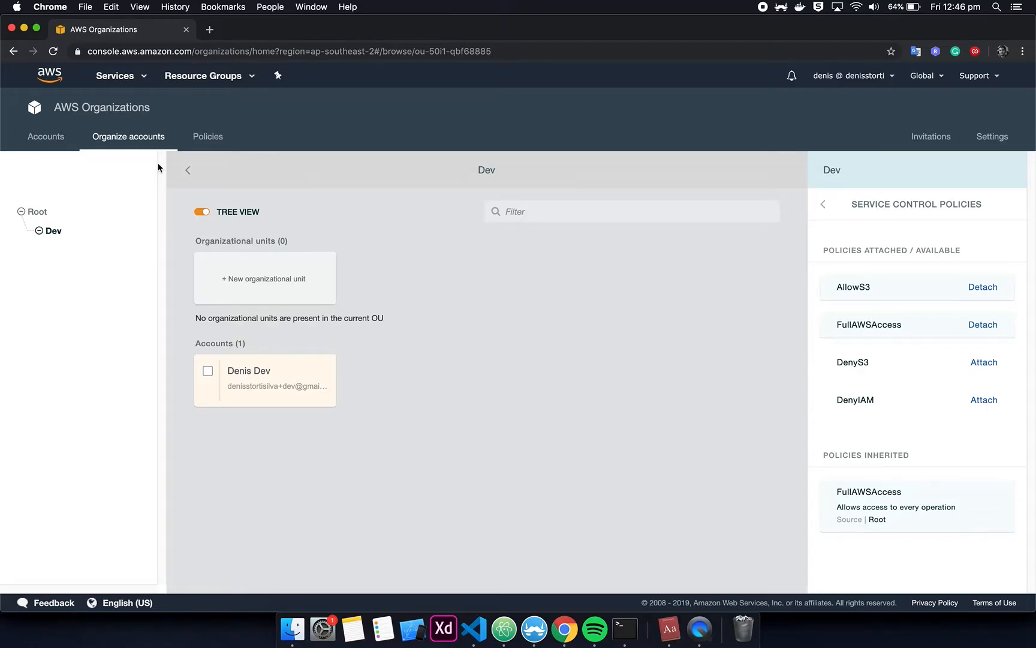
# - Review the service control policies of Root and compare them with those of the Dev organizational unit
pyautogui.click(37, 213)
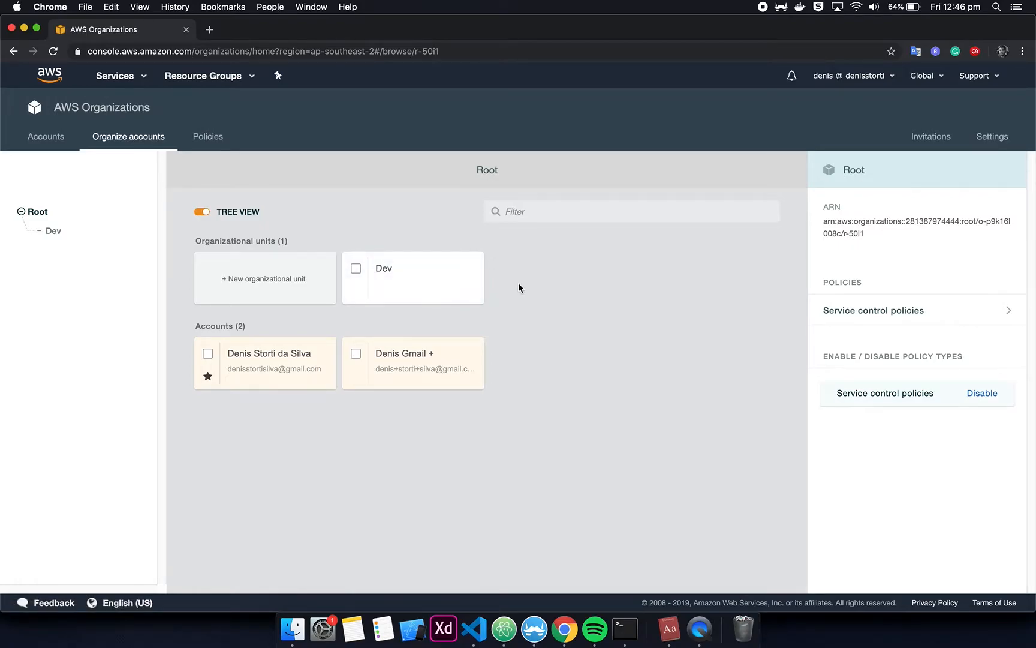
pyautogui.click(970, 318)
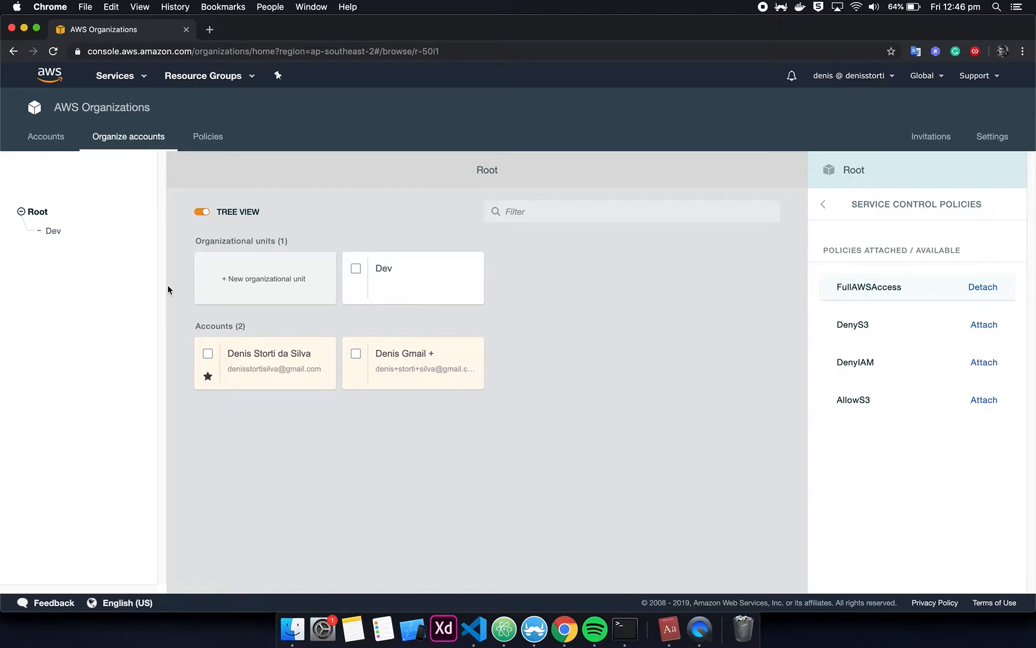
pyautogui.click(385, 277)
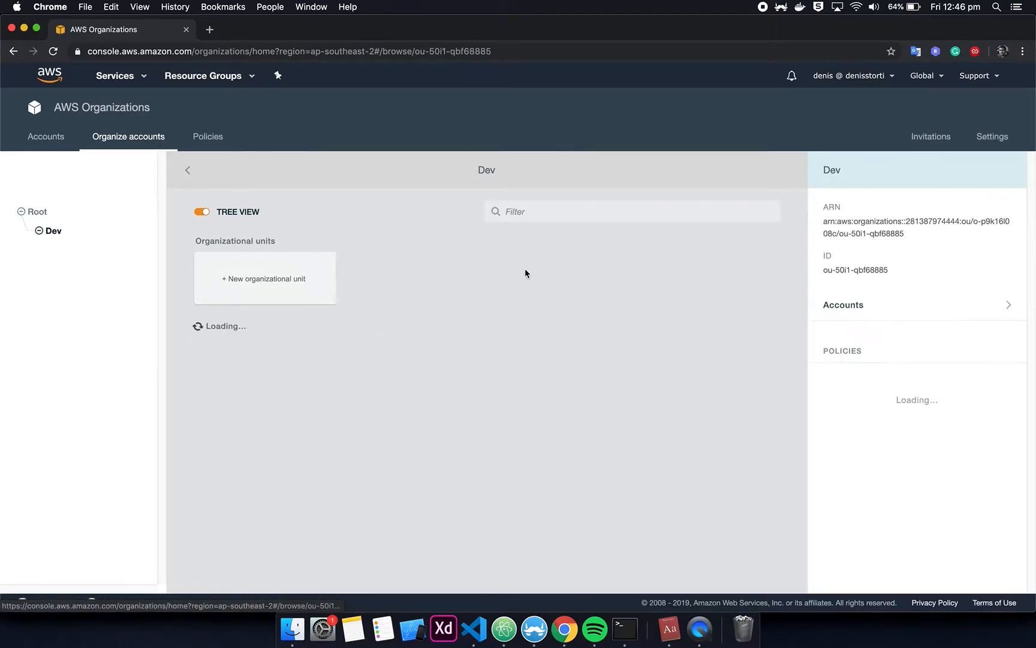
pyautogui.click(894, 380)
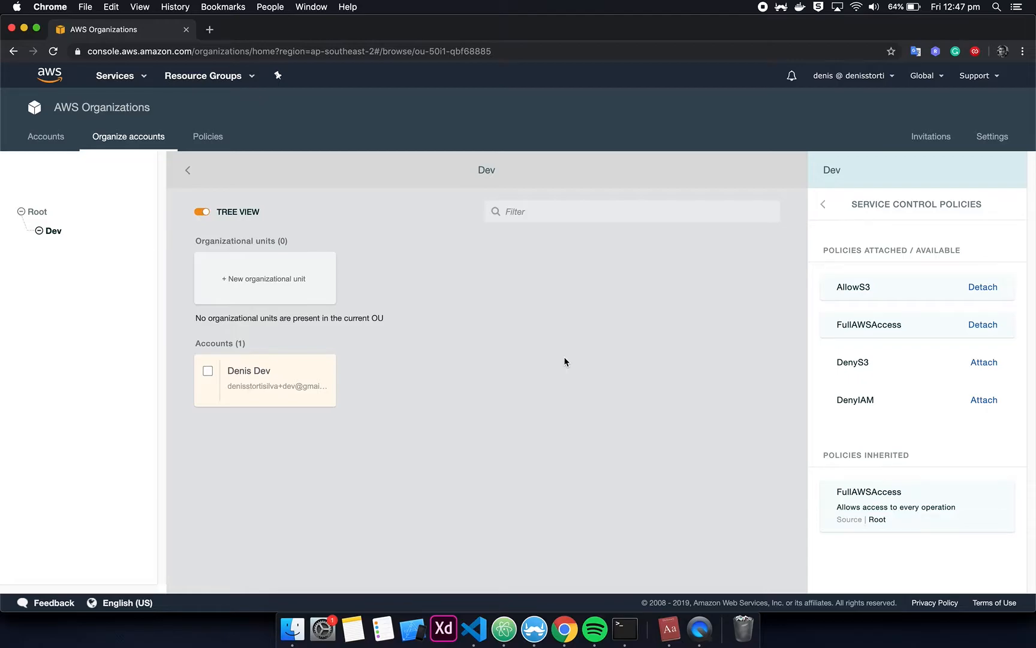
# - Switch to the dev account's IAM console and open the permissions of its listed user
pyautogui.press('super+grave')
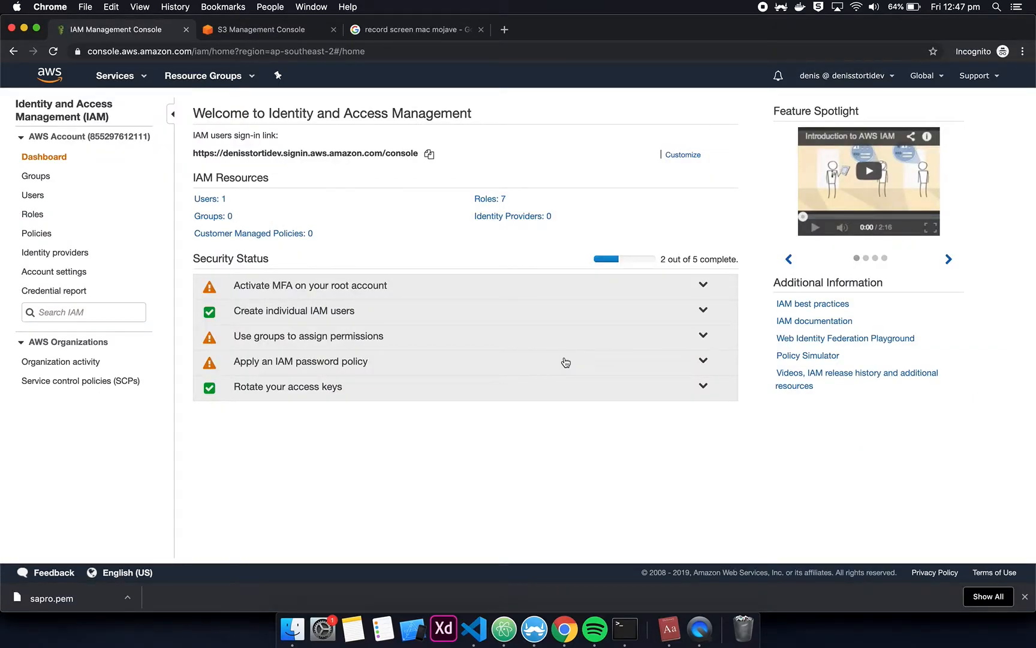
pyautogui.press('super+grave')
pyautogui.press('super+grave')
pyautogui.press('super+grave')
pyautogui.click(33, 197)
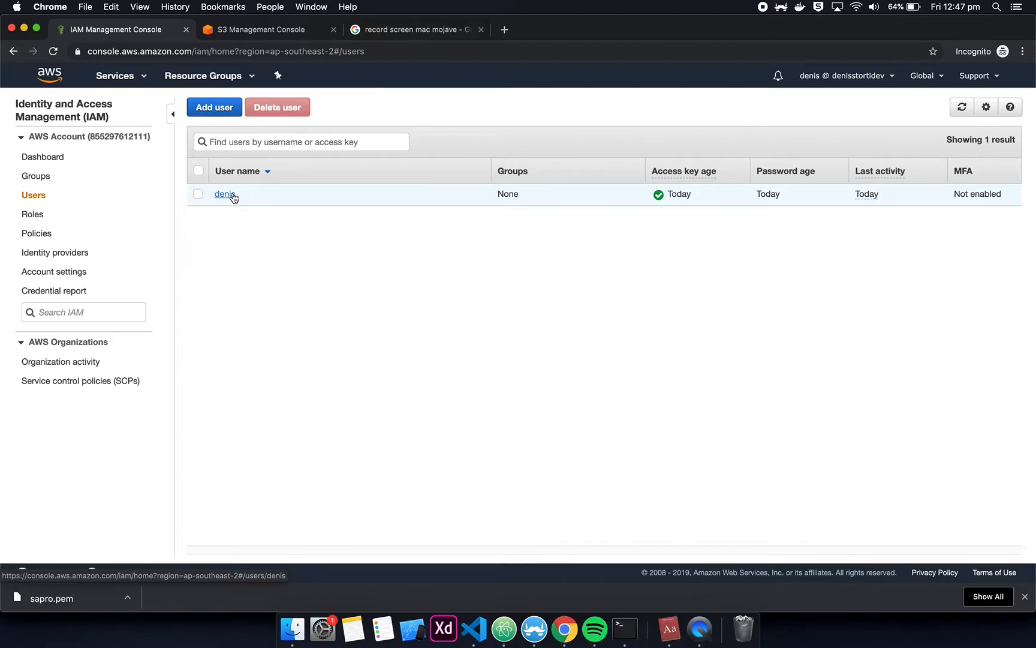
pyautogui.click(233, 198)
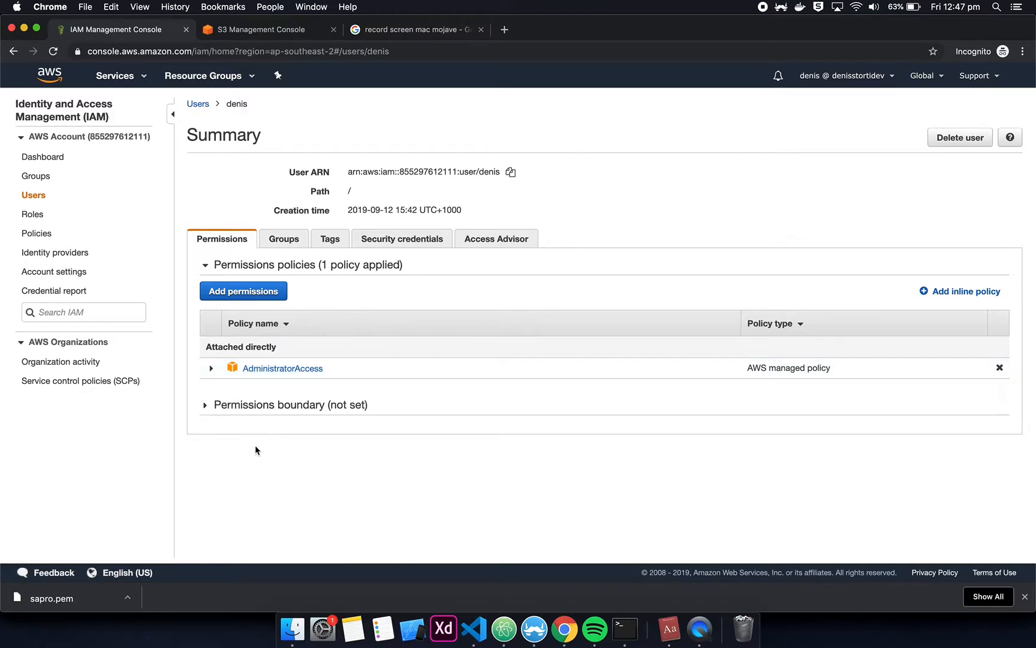
# - Examine the user's permissions boundary section and check which account is signed in
pyautogui.click(205, 407)
pyautogui.moveTo(290, 428); pyautogui.dragTo(410, 439)
pyautogui.click(410, 439)
pyautogui.moveTo(228, 428); pyautogui.dragTo(370, 448)
pyautogui.click(369, 448)
pyautogui.moveTo(224, 429)
pyautogui.mouseDown()
pyautogui.moveTo(390, 476)
pyautogui.moveTo(230, 426)
pyautogui.mouseUp()
pyautogui.click(400, 474)
pyautogui.click(230, 425)
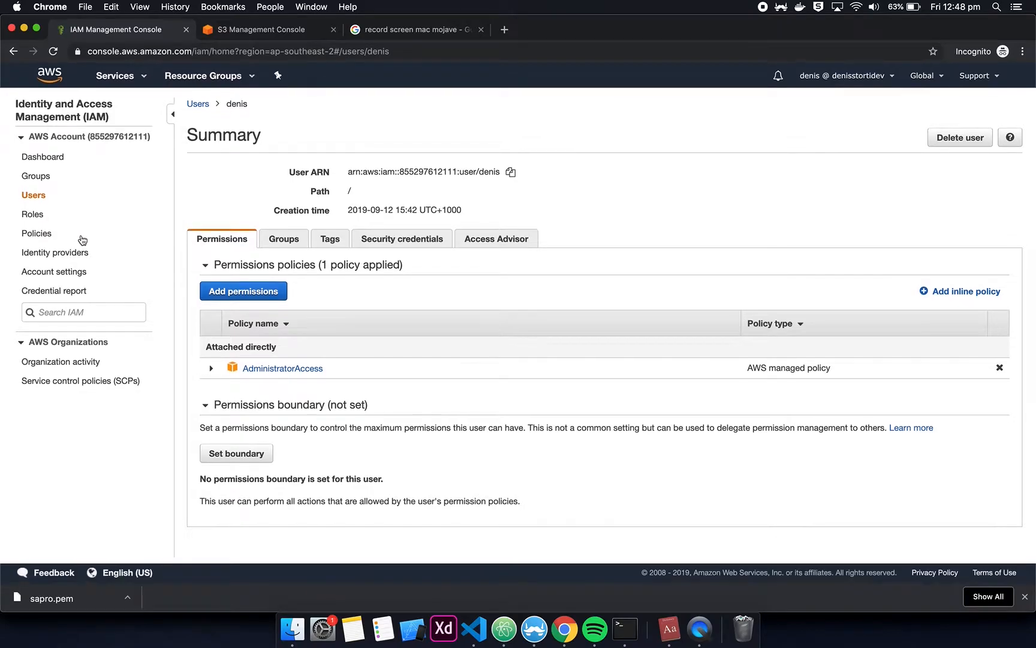
pyautogui.click(864, 78)
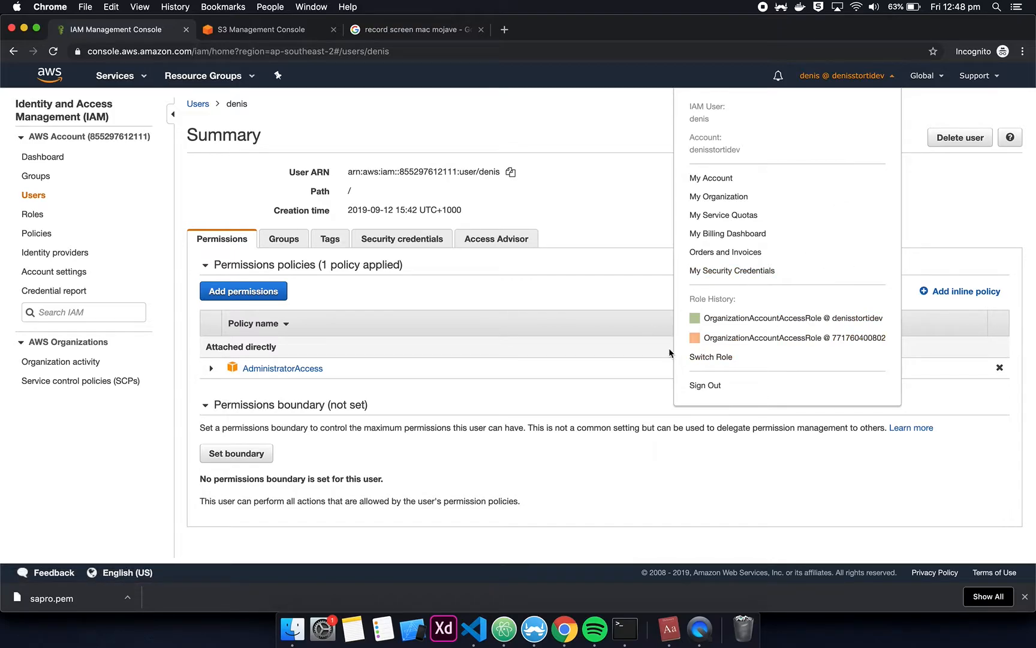
pyautogui.click(489, 190)
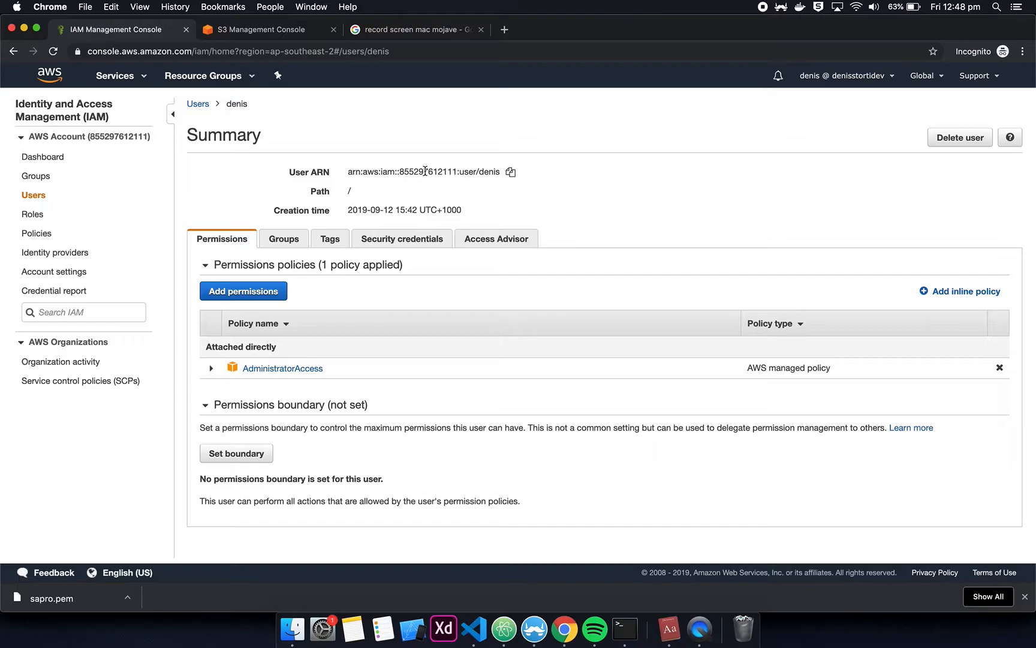
# - Reload the dev account's S3 bucket list to check access, and return to the IAM user summary
pyautogui.click(271, 30)
pyautogui.press('super+r')
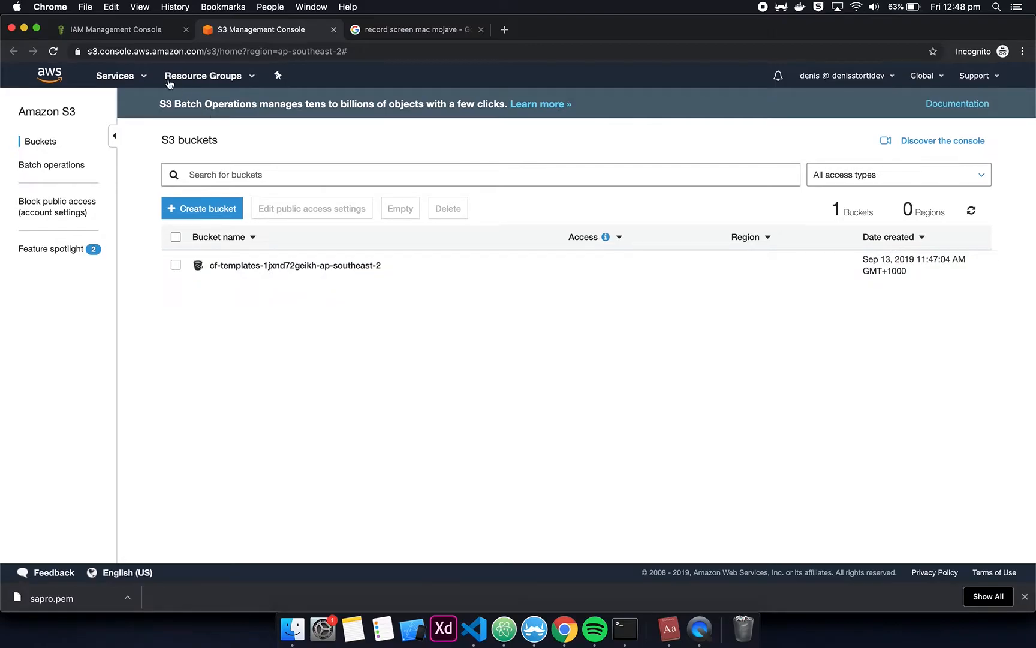
pyautogui.click(107, 34)
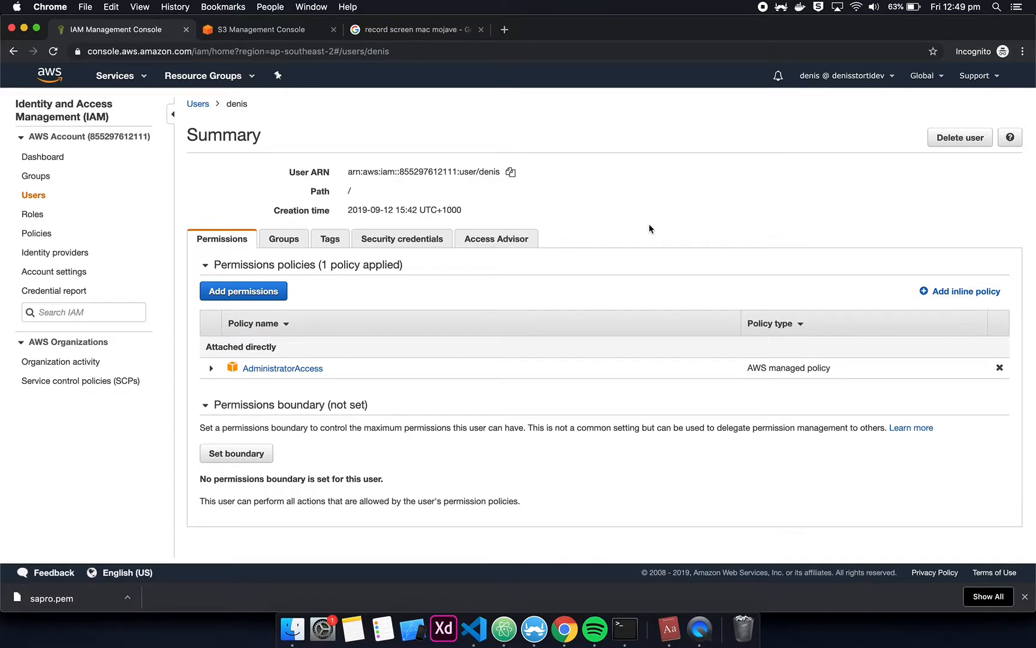
# - Attach the DenyS3 service control policy to Root in AWS Organizations
pyautogui.press('super+grave')
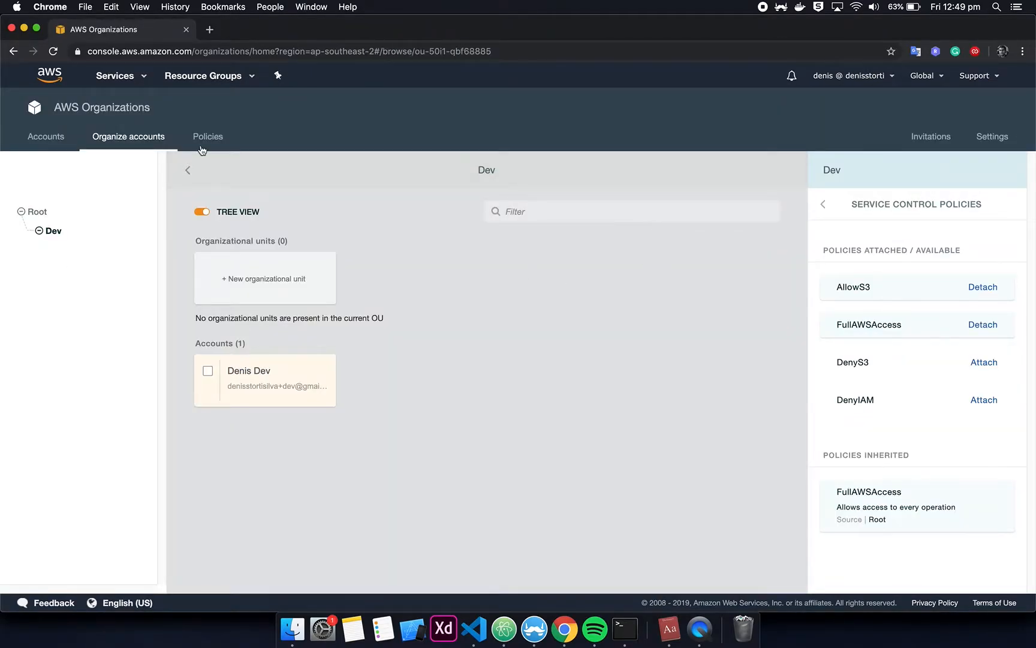
pyautogui.click(38, 214)
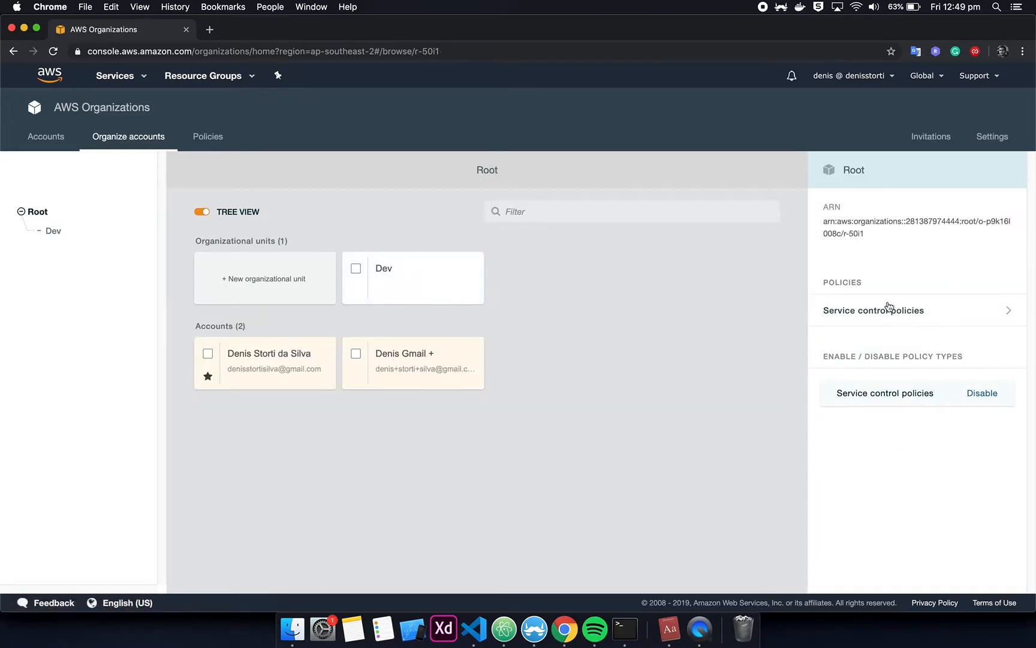
pyautogui.click(942, 310)
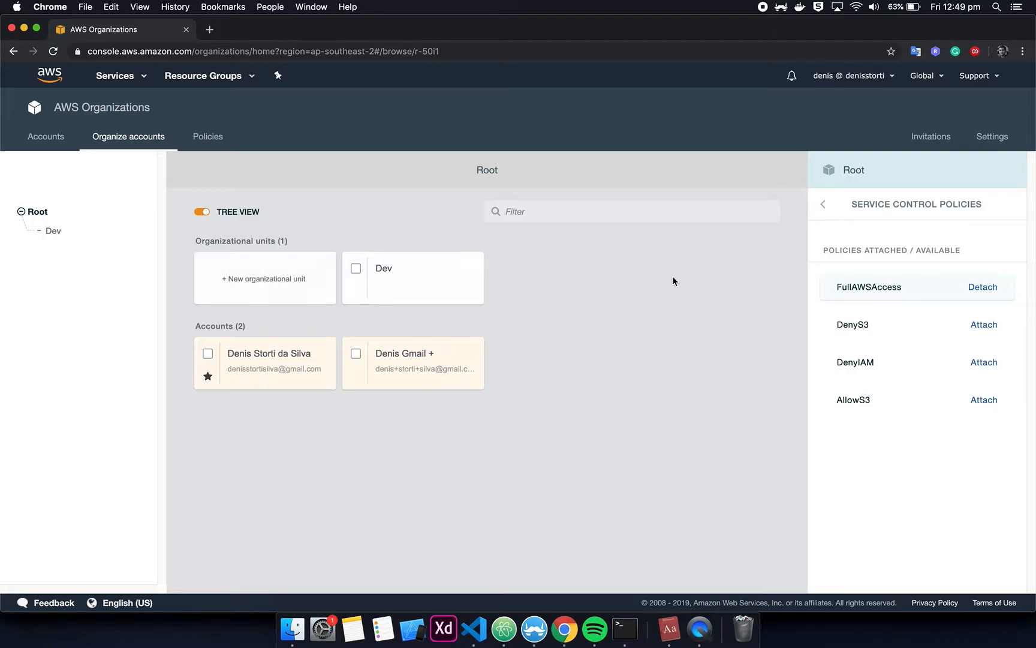
pyautogui.click(984, 327)
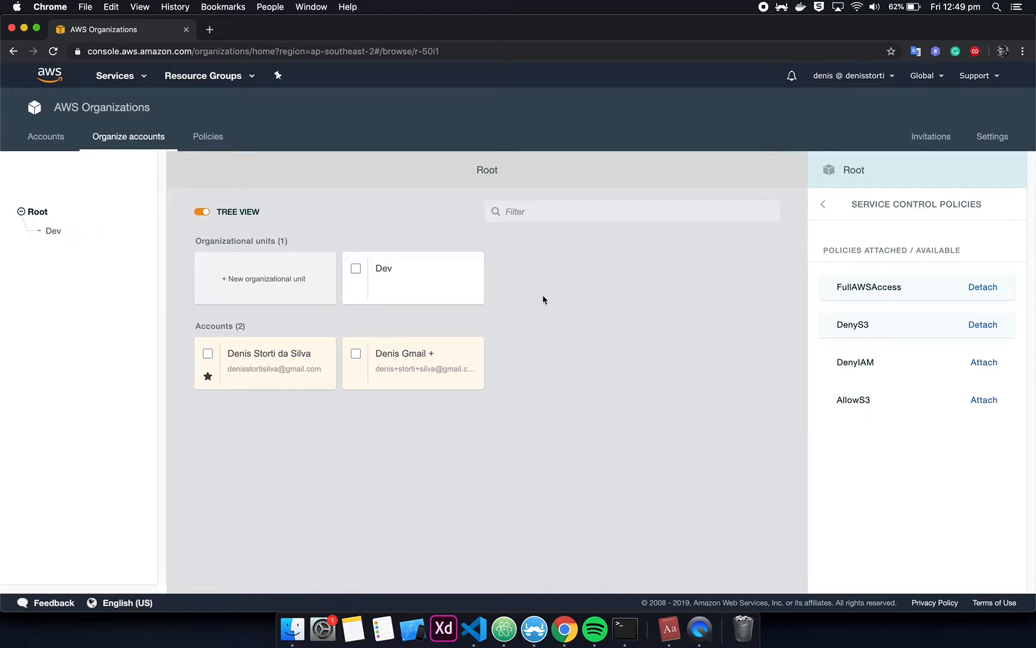
# - Reload the dev account's S3 bucket list to test access with DenyS3 attached to Root
pyautogui.press('super+Tab')
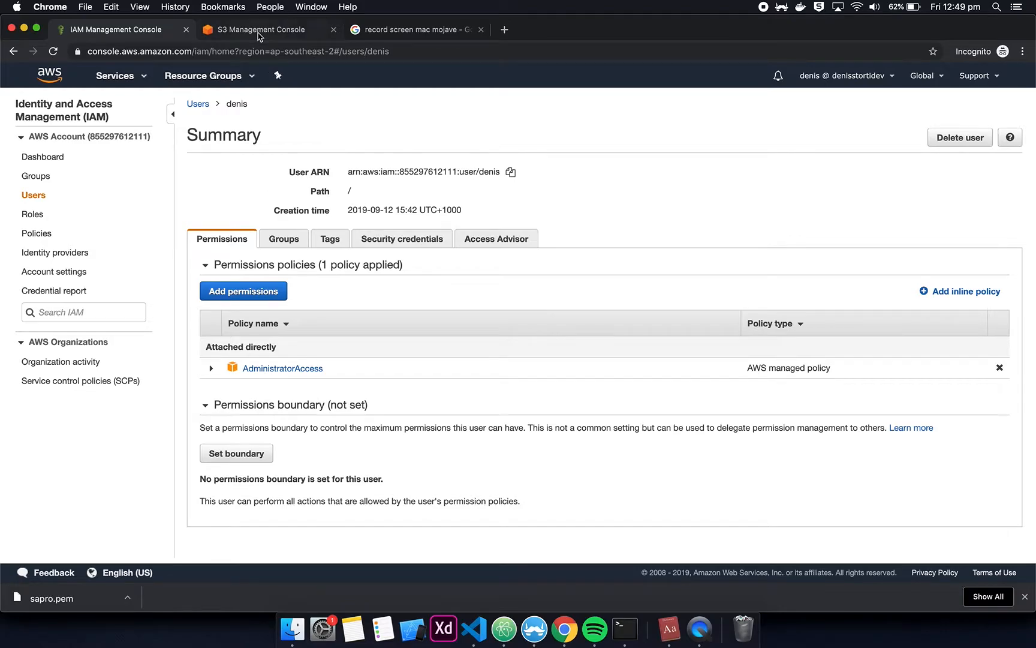
pyautogui.click(262, 30)
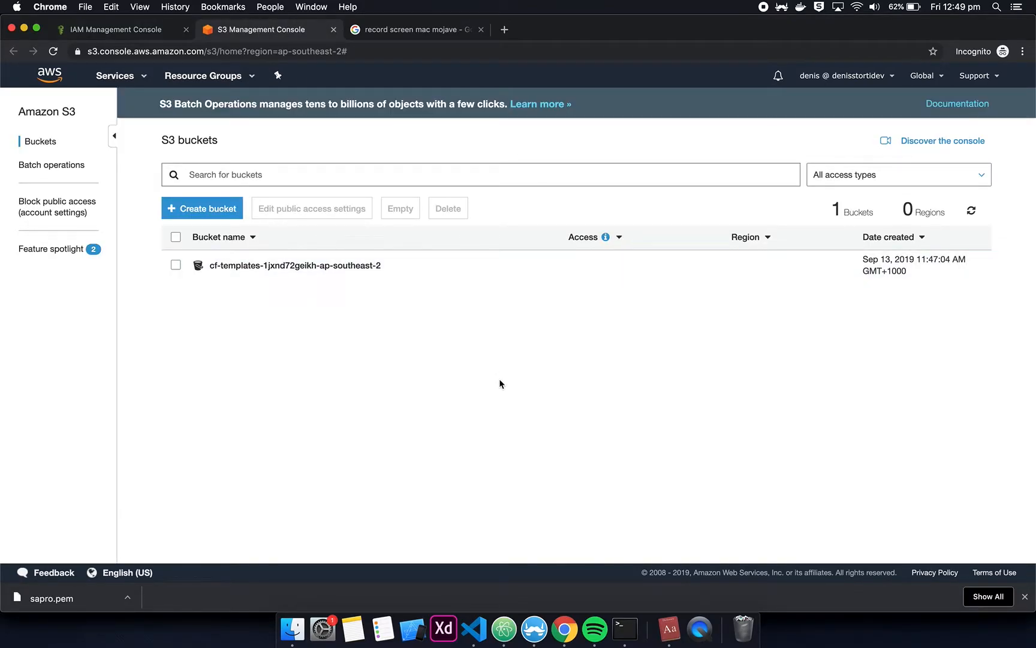
pyautogui.press('super+r')
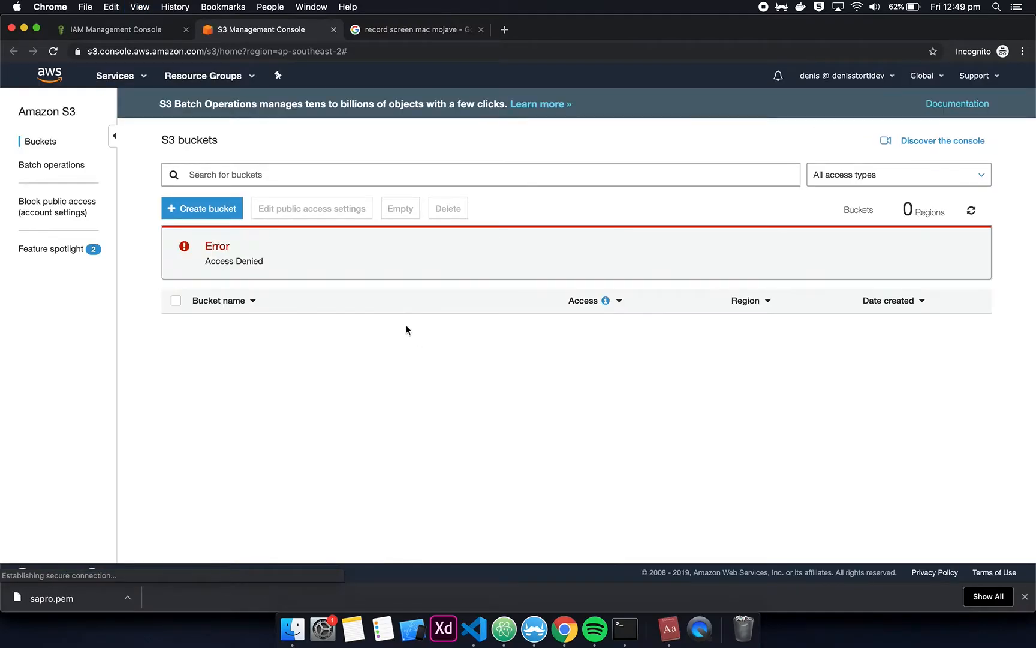
pyautogui.moveTo(220, 261); pyautogui.dragTo(354, 277)
pyautogui.click(352, 277)
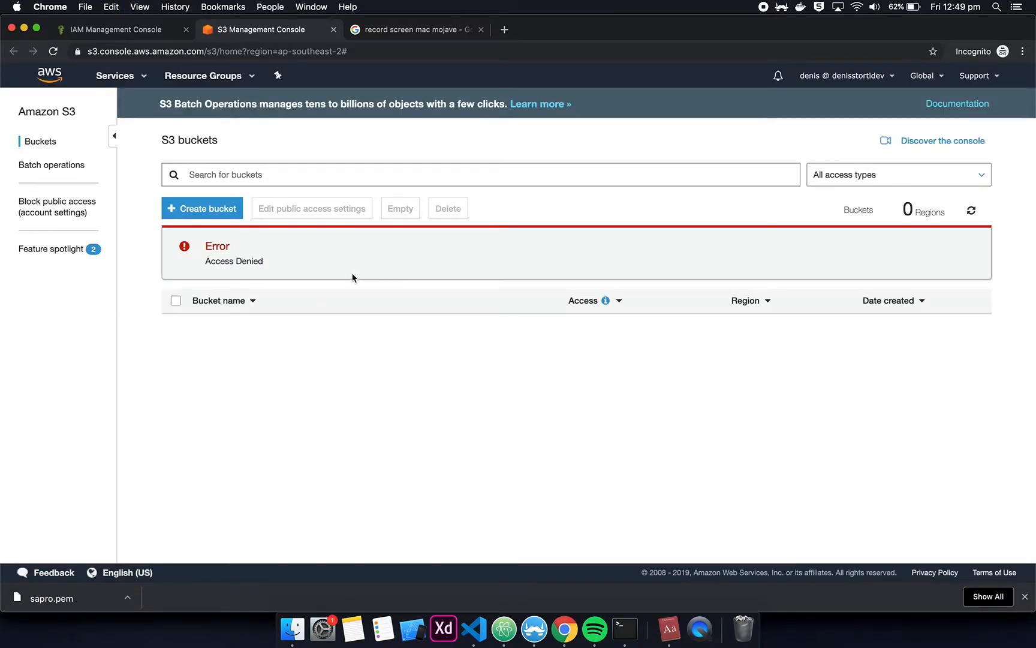
# - Detach the DenyS3 policy from Root and reload the dev account's S3 bucket list to recheck access
pyautogui.press('super+grave')
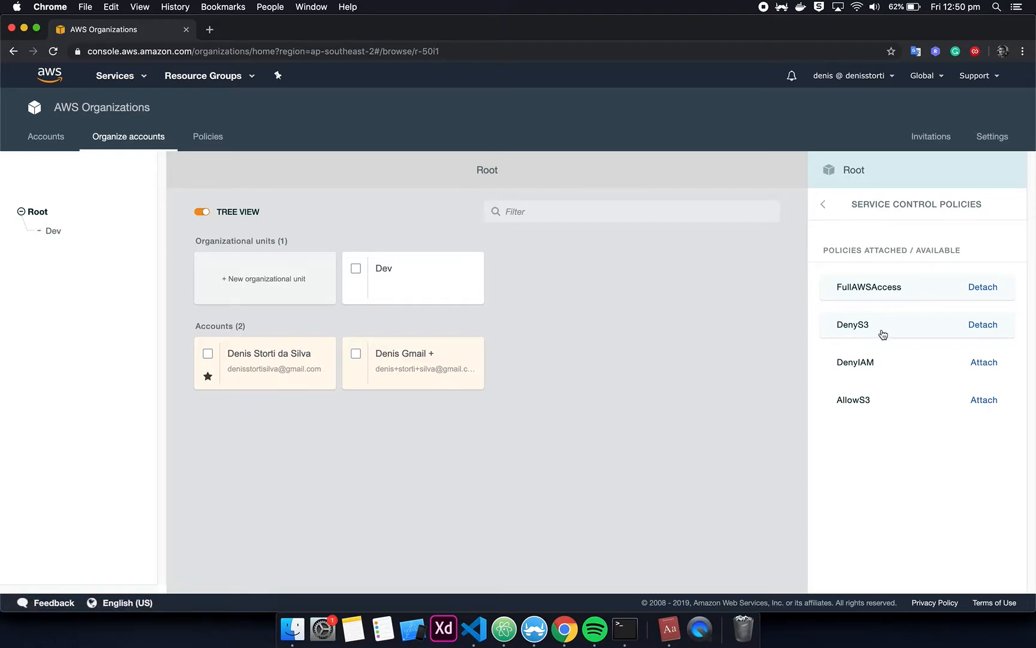
pyautogui.click(982, 327)
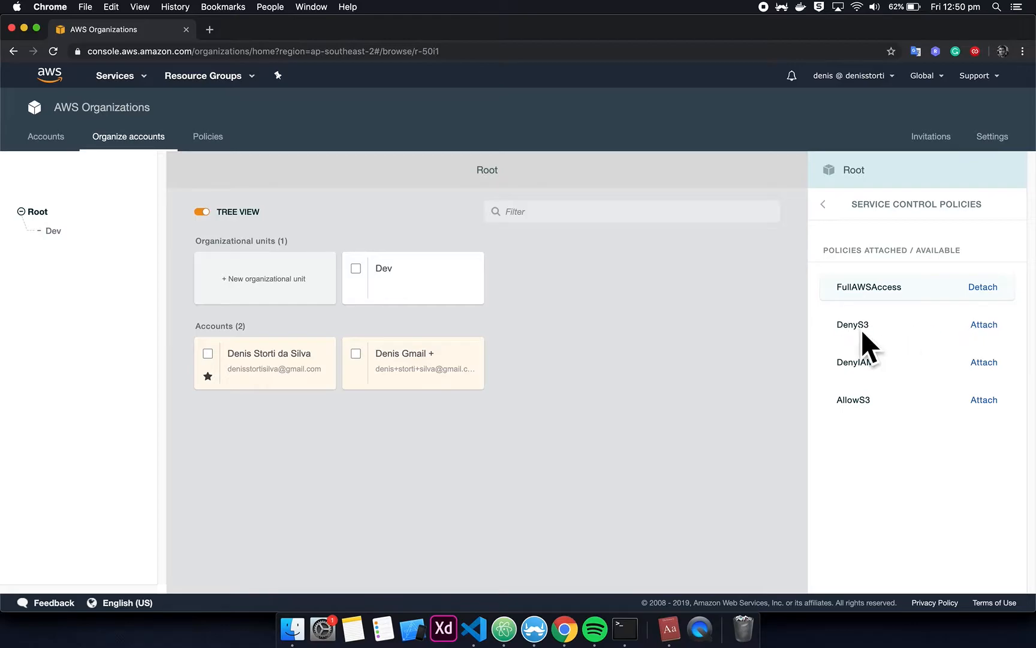
pyautogui.press('super+Tab')
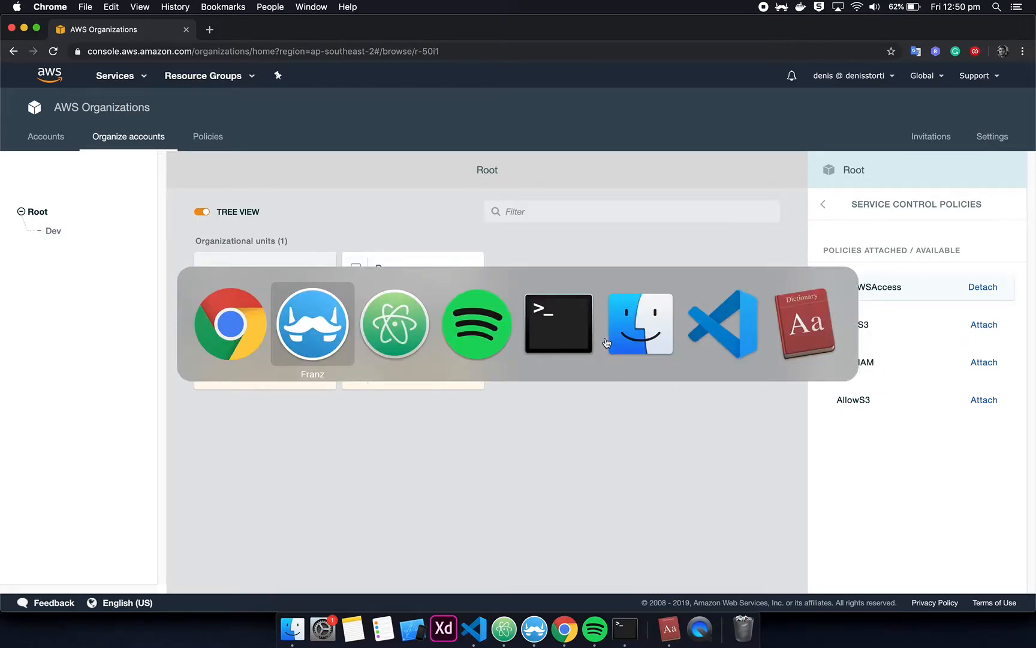
pyautogui.click(721, 336)
pyautogui.press('super+Tab')
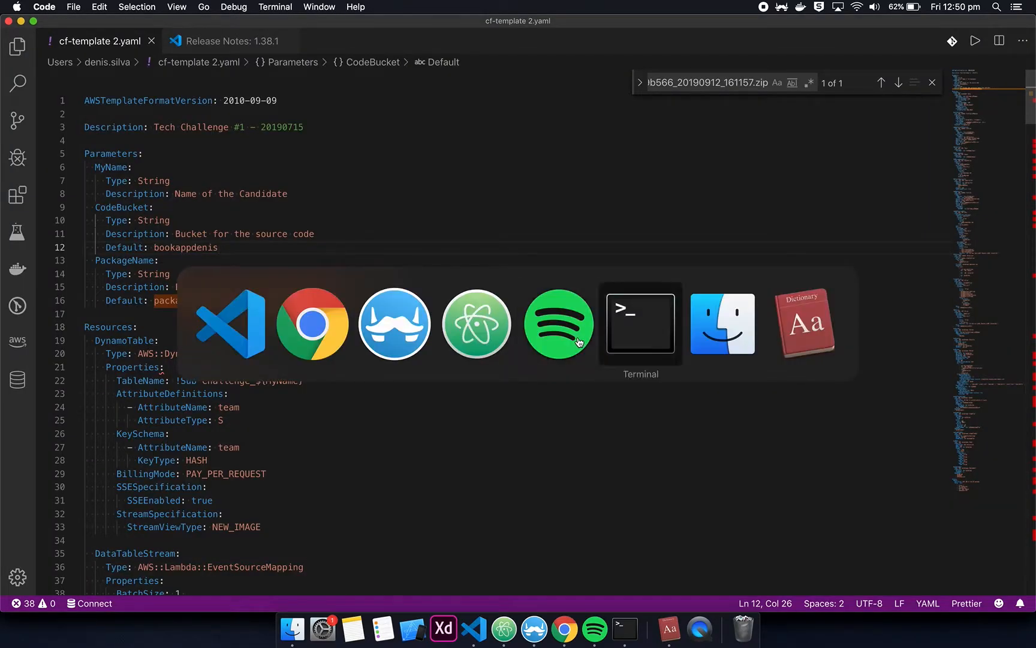
pyautogui.click(332, 340)
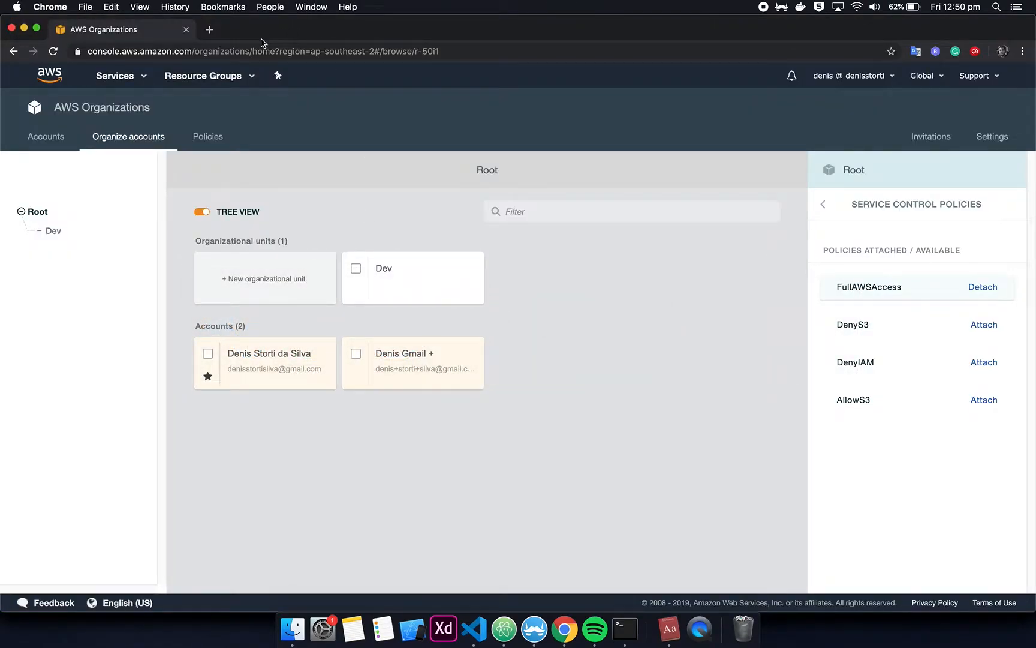
pyautogui.press('super+grave')
pyautogui.press('super+r')
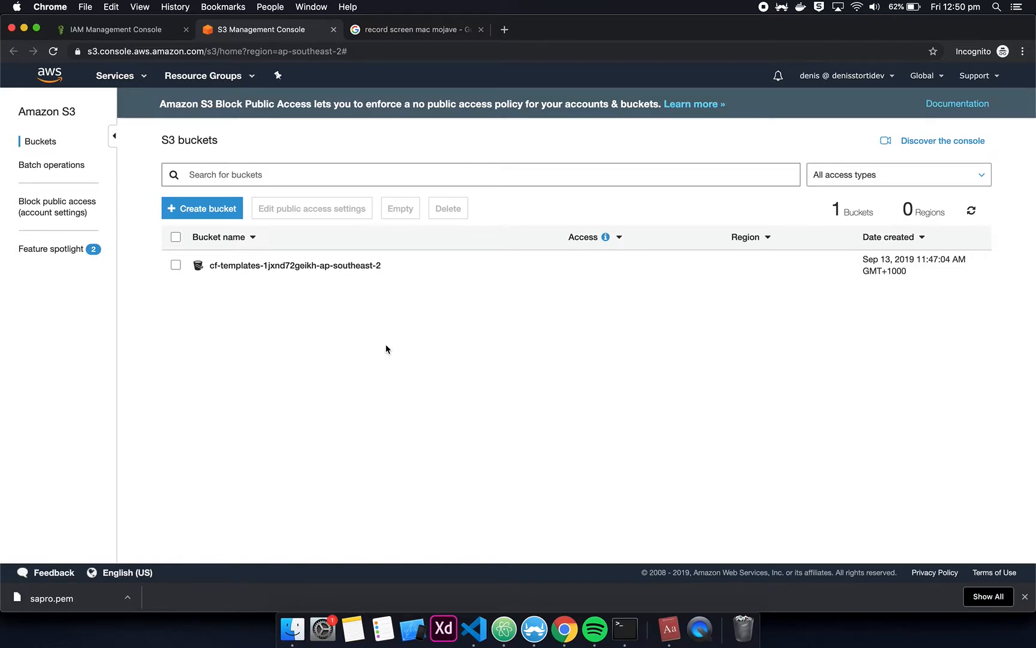
# - Detach the AllowS3 policy from the Dev organizational unit and reload the dev account's S3 bucket list
pyautogui.press('super+grave')
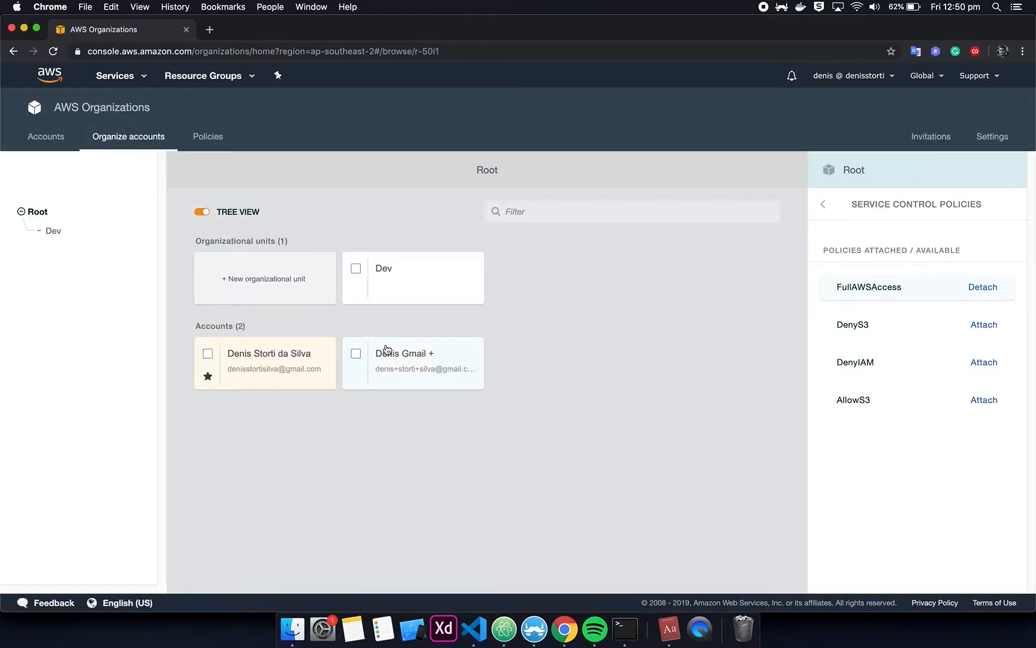
pyautogui.click(386, 269)
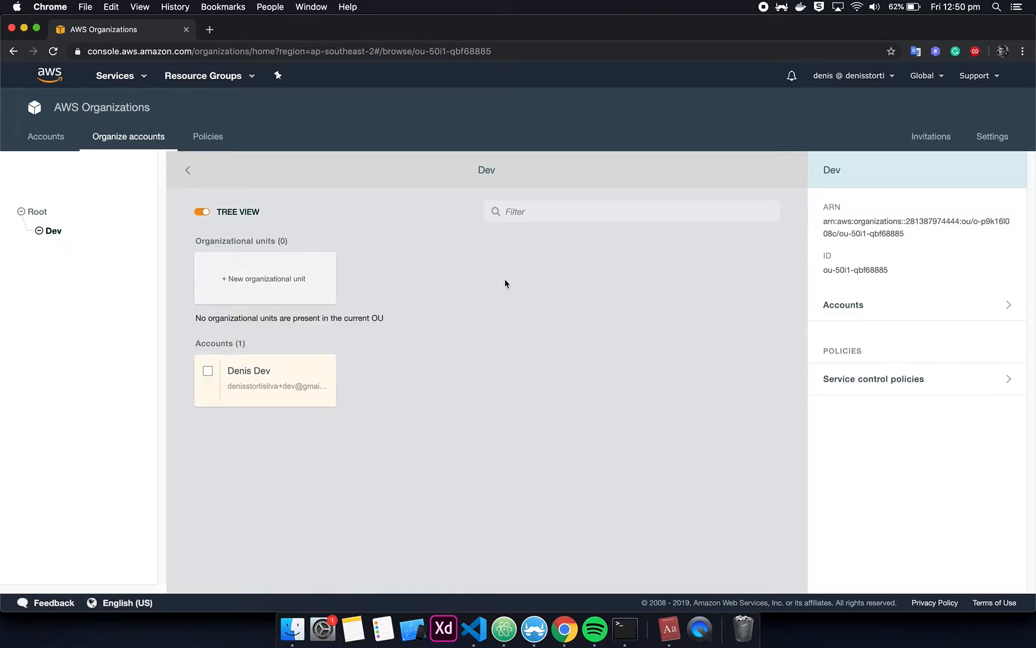
pyautogui.click(950, 390)
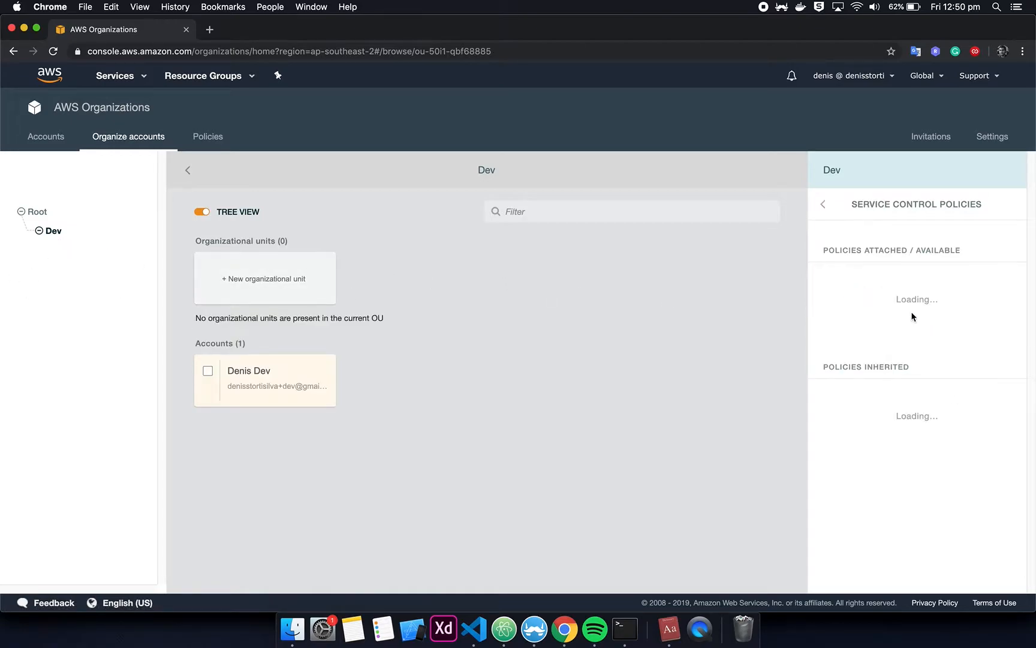
pyautogui.click(984, 288)
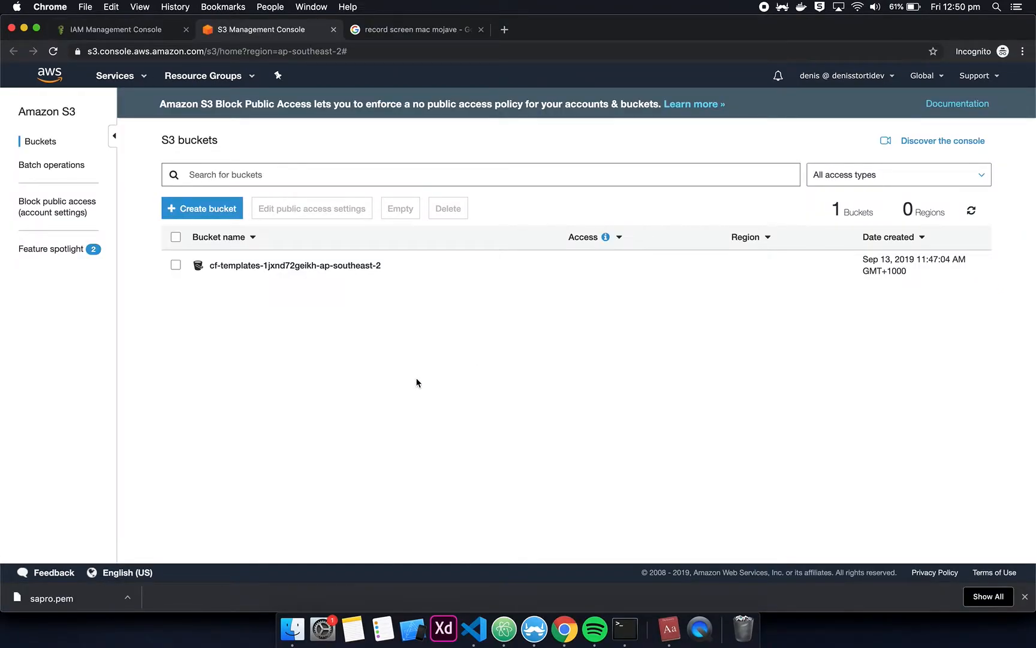
pyautogui.press('super+r')
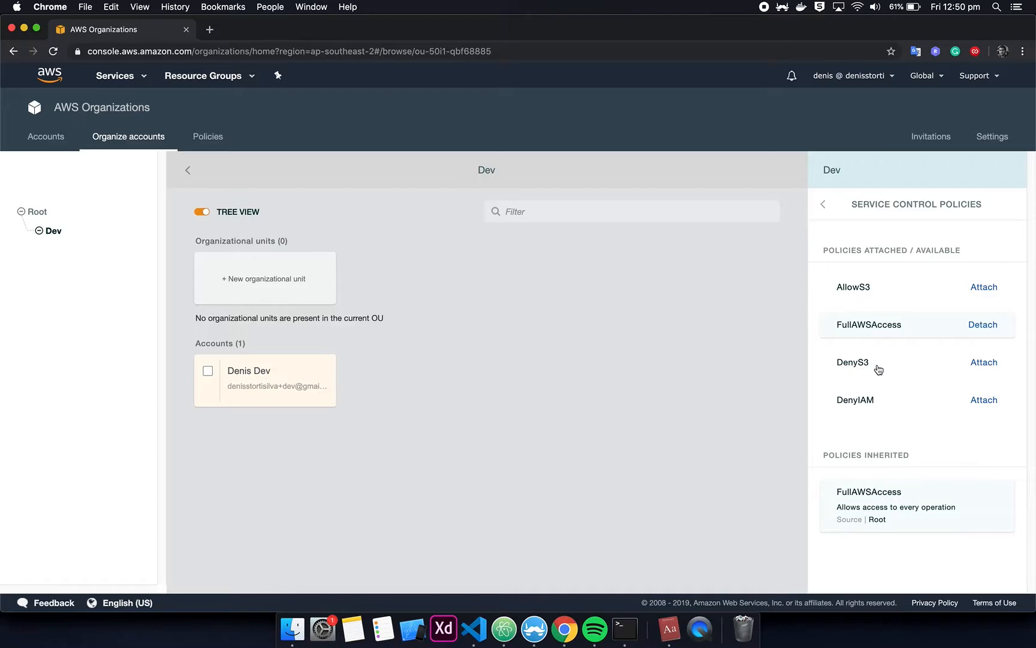
# - Attach the DenyS3 policy to the Dev organizational unit and reload the dev account's S3 bucket list to test access
pyautogui.click(986, 362)
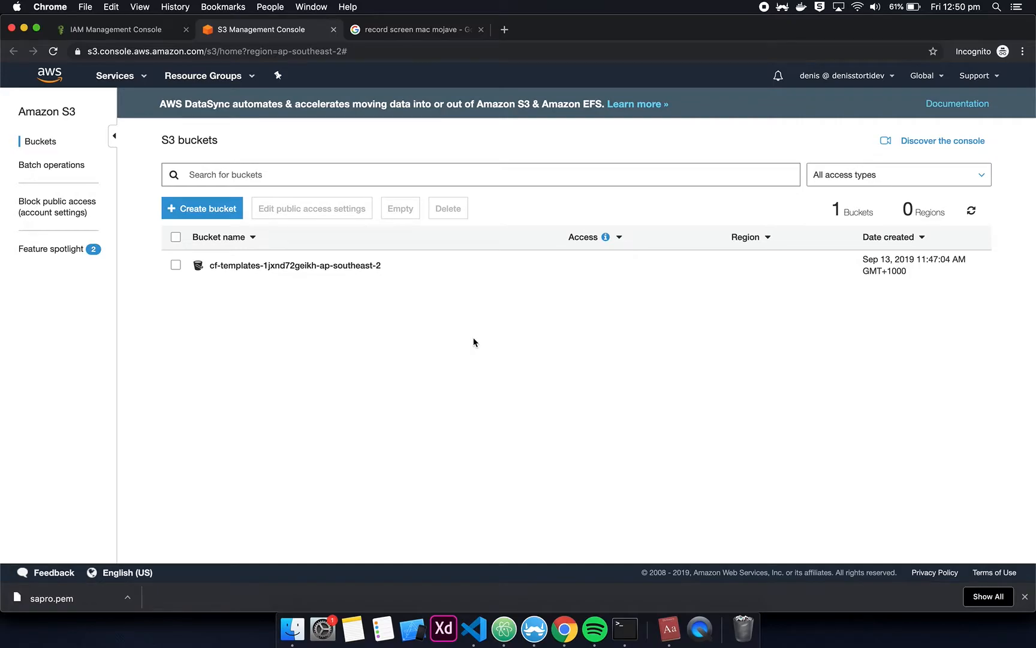
pyautogui.press('super+r')
pyautogui.press('super+r')
pyautogui.press('super+r')
pyautogui.press('super+r')
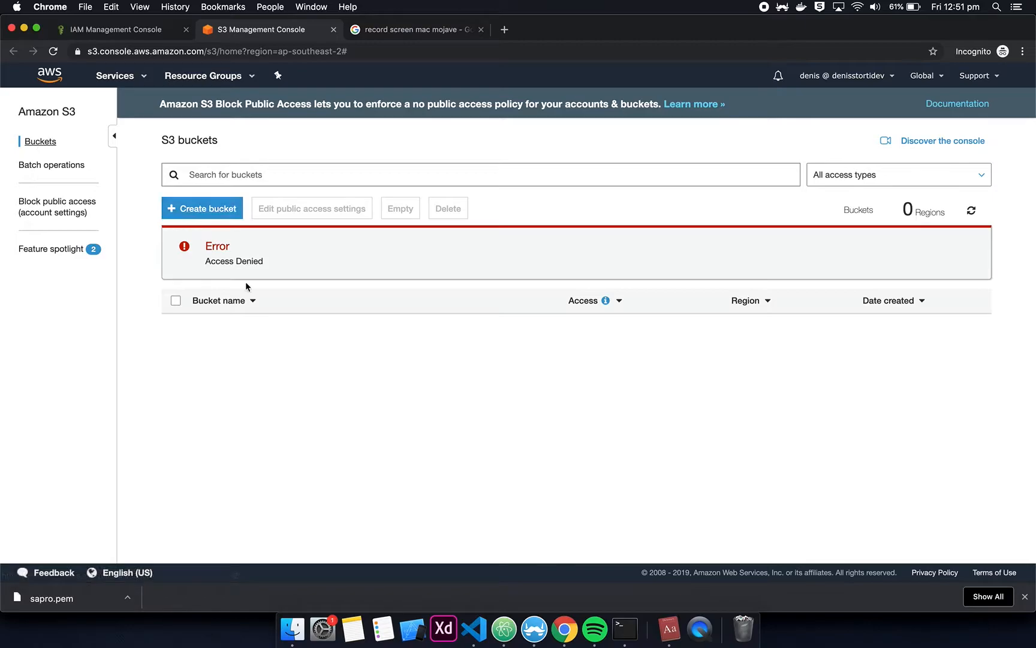
pyautogui.press('super+r')
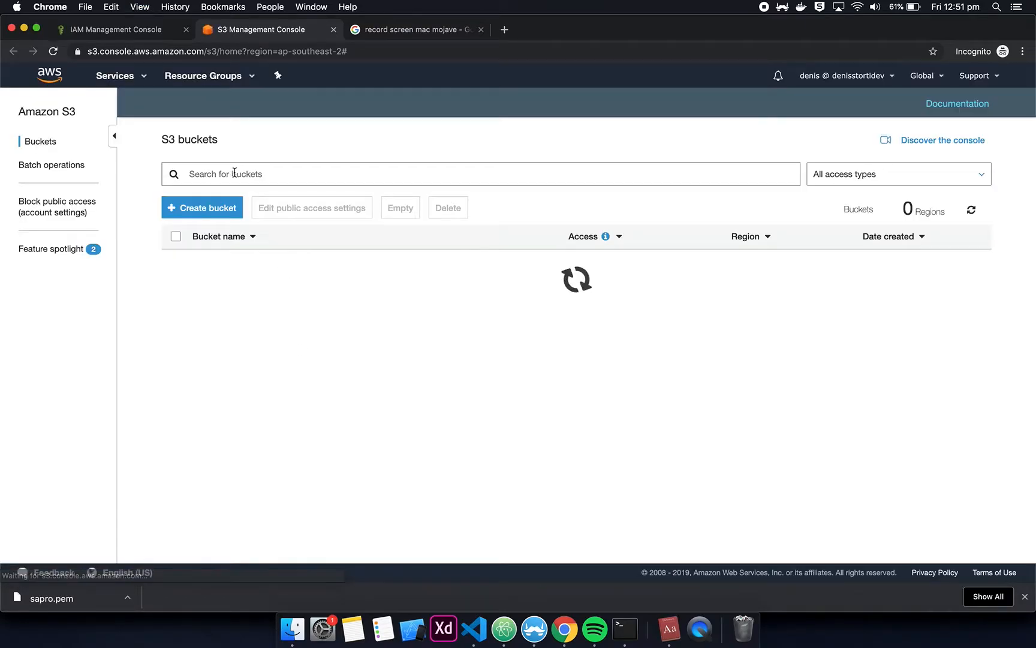
# - Detach the DenyS3 policy from the Dev organizational unit and reload the dev account's S3 bucket list to recheck access
pyautogui.press('super+grave')
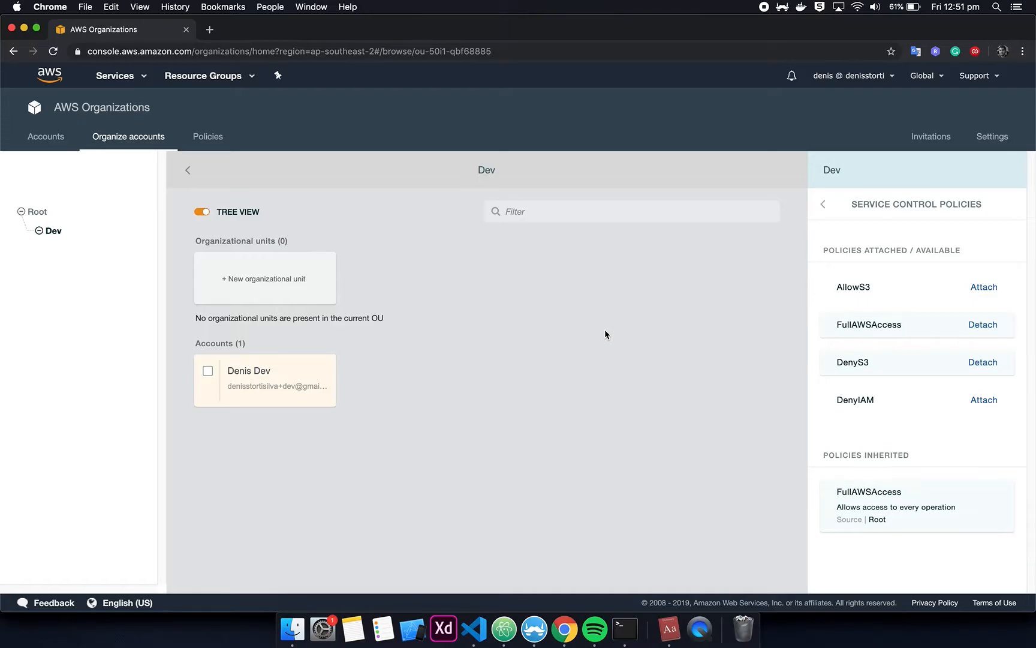
pyautogui.click(983, 363)
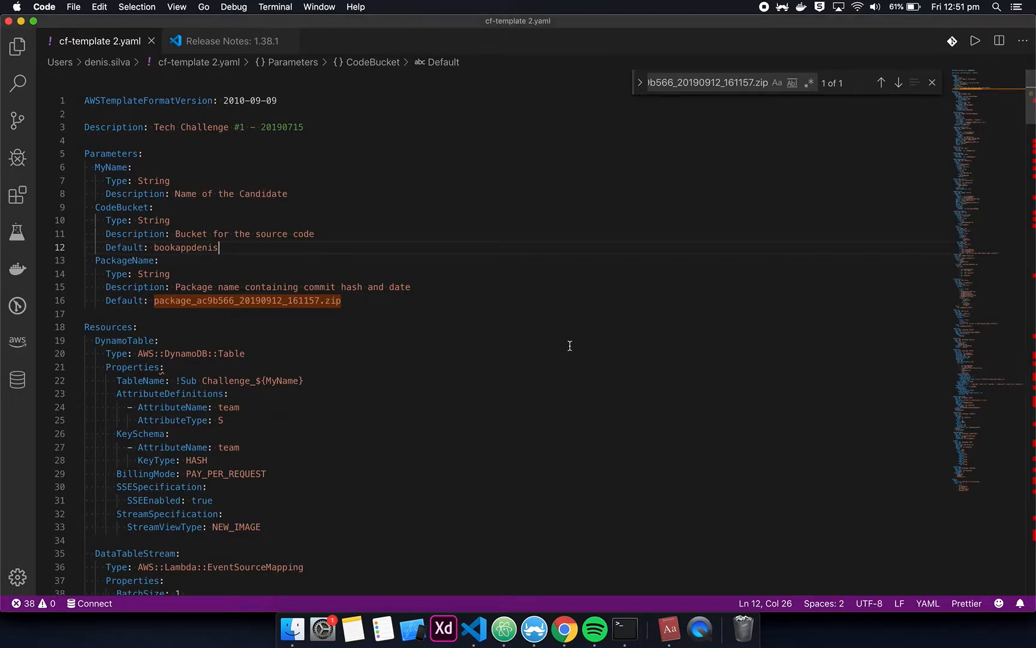
pyautogui.press('super+Tab')
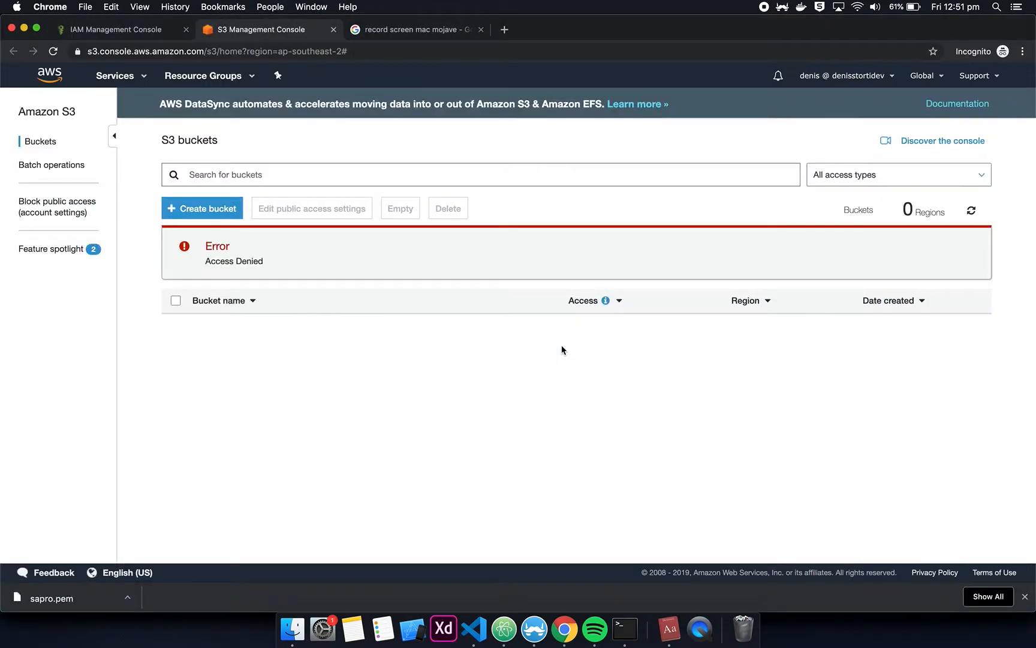
pyautogui.press('super+Tab')
pyautogui.click(335, 342)
pyautogui.press('super+Tab')
pyautogui.press('super+r')
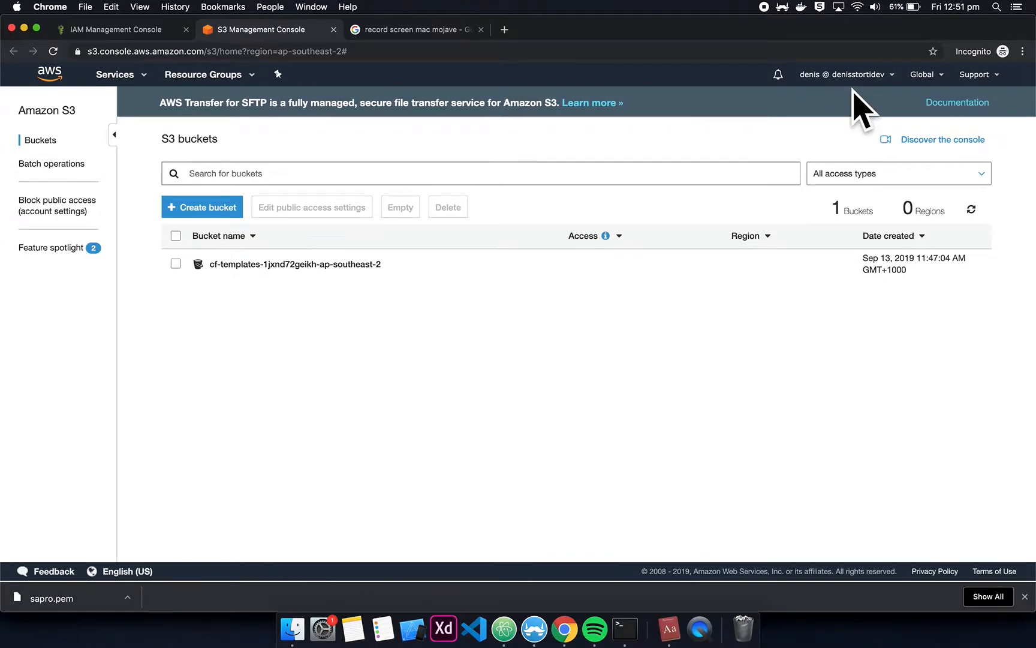
# - Open the dev account's IAM user and start adding an inline policy to its permissions
pyautogui.click(134, 32)
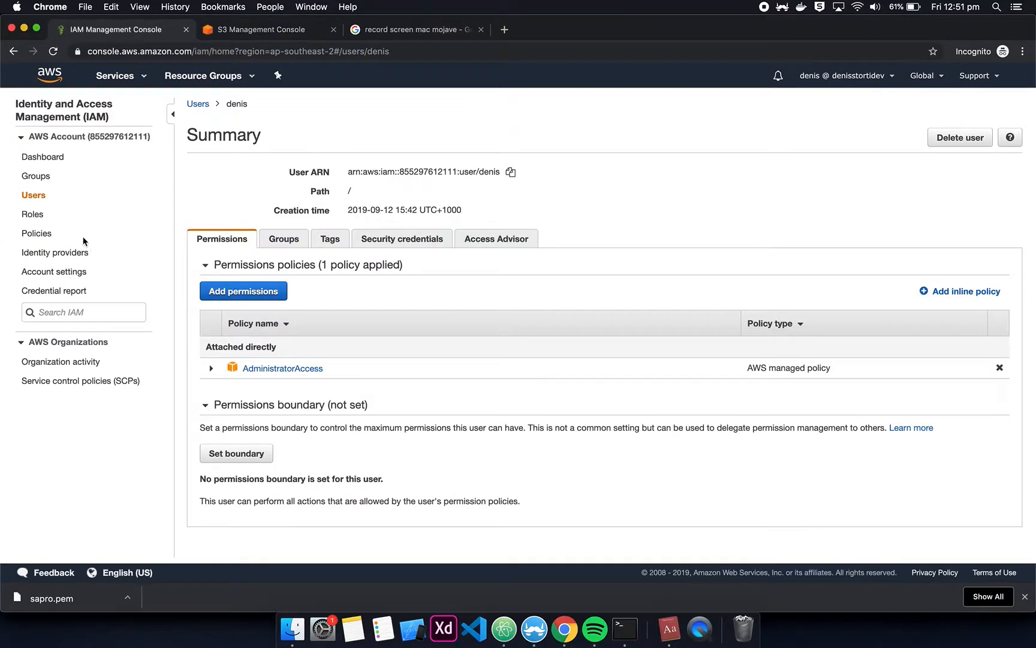
pyautogui.click(34, 197)
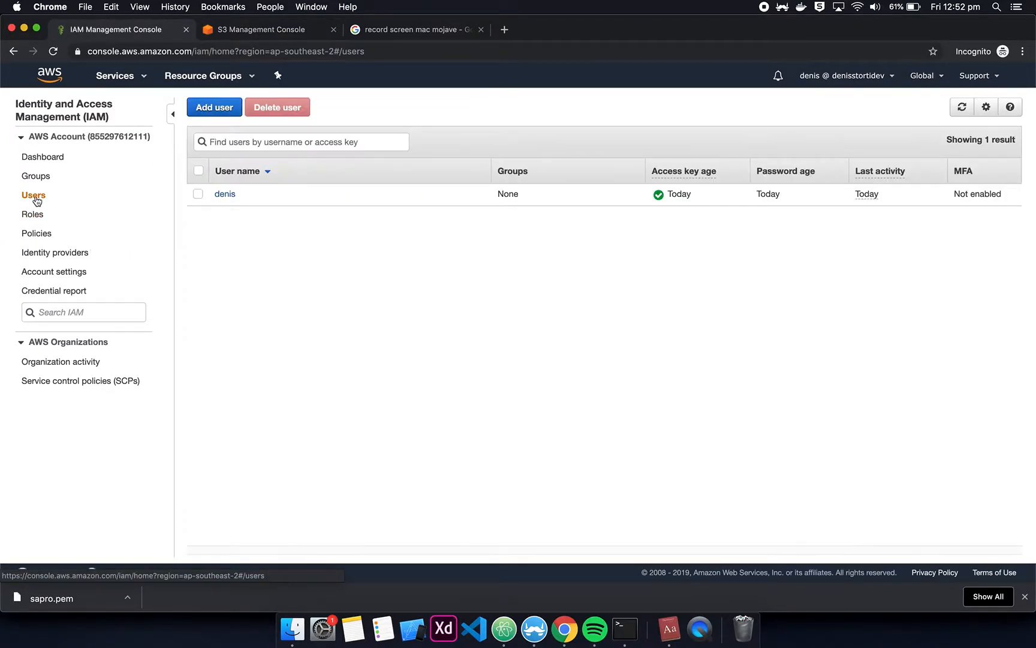
pyautogui.click(226, 195)
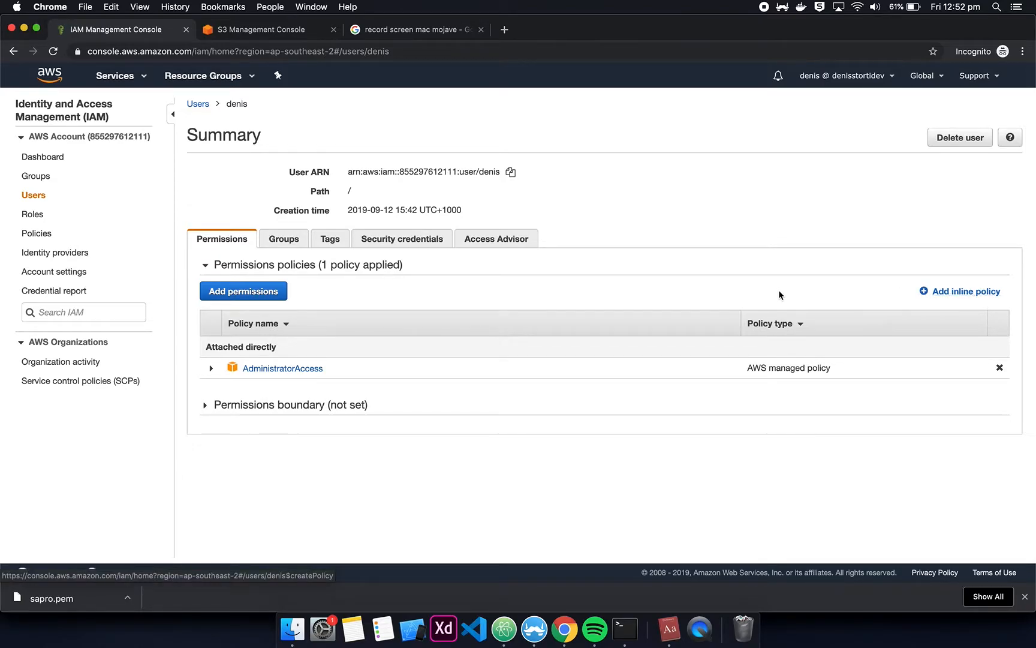
pyautogui.click(976, 294)
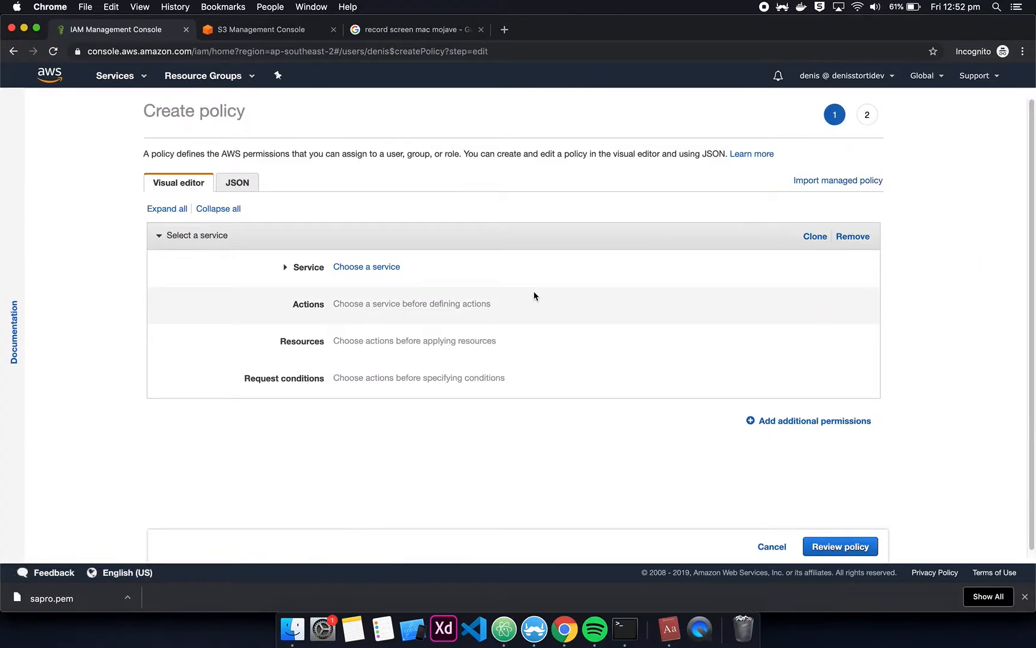
# - Choose S3 as the inline policy's service and switch the statement to deny permissions
pyautogui.click(350, 265)
pyautogui.click(393, 287)
pyautogui.write('s3')
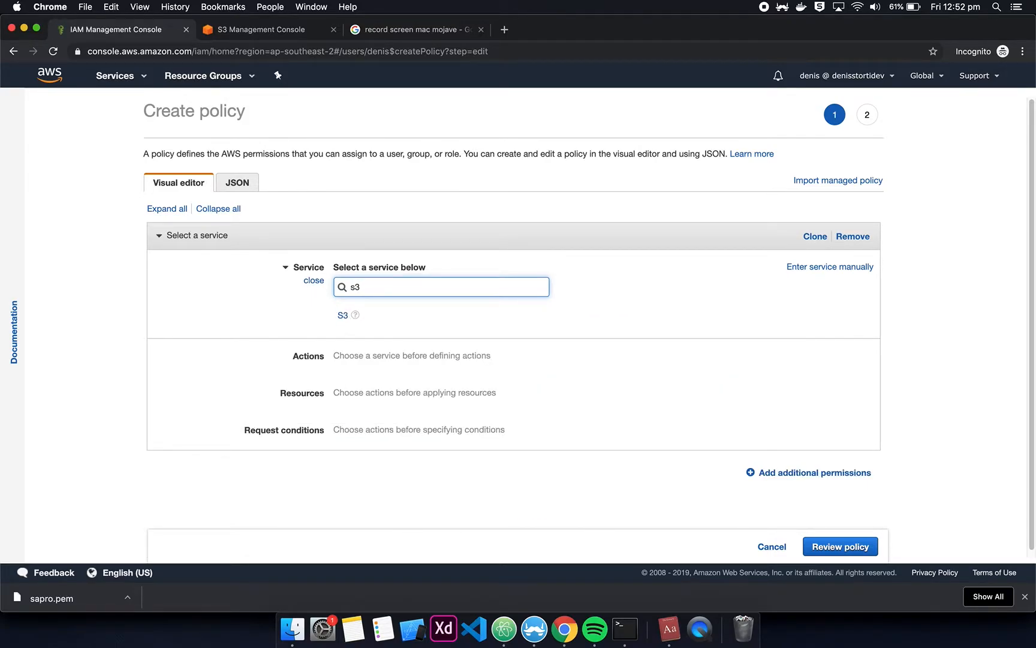
pyautogui.click(342, 315)
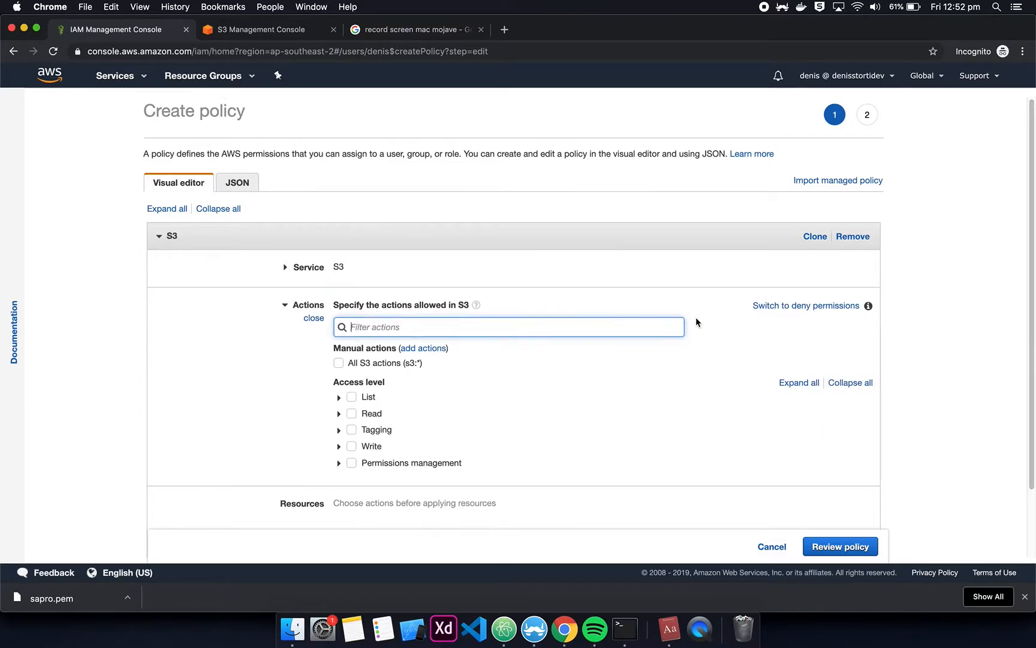
pyautogui.click(808, 305)
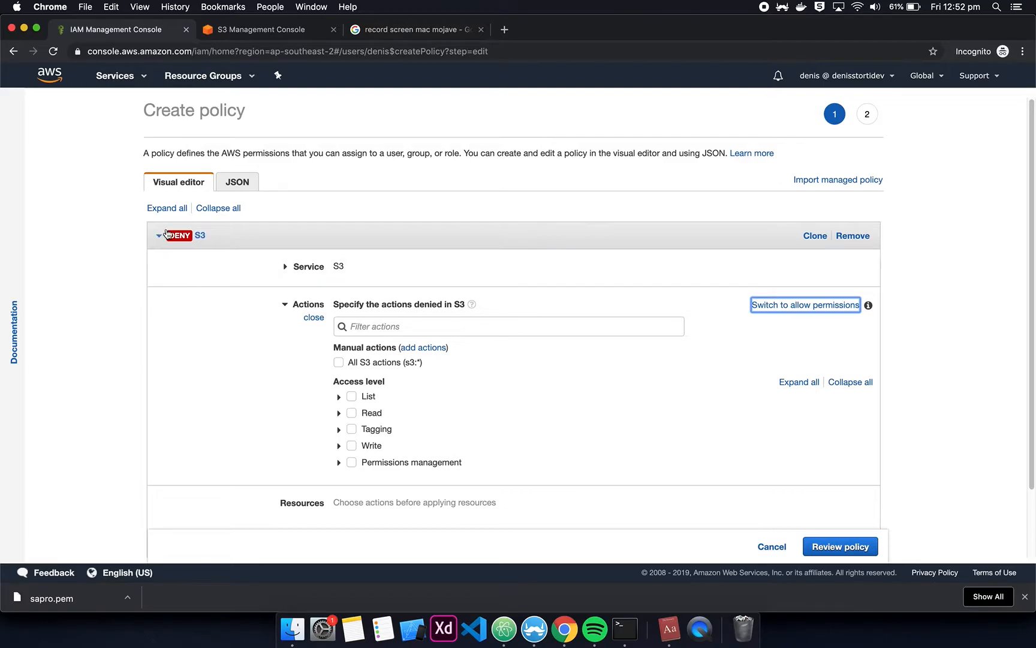
# - Apply the deny statement to all S3 actions (s3:*) on all resources
pyautogui.click(383, 328)
pyautogui.click(338, 363)
pyautogui.scroll(-3, 480, 434)
pyautogui.click(473, 437)
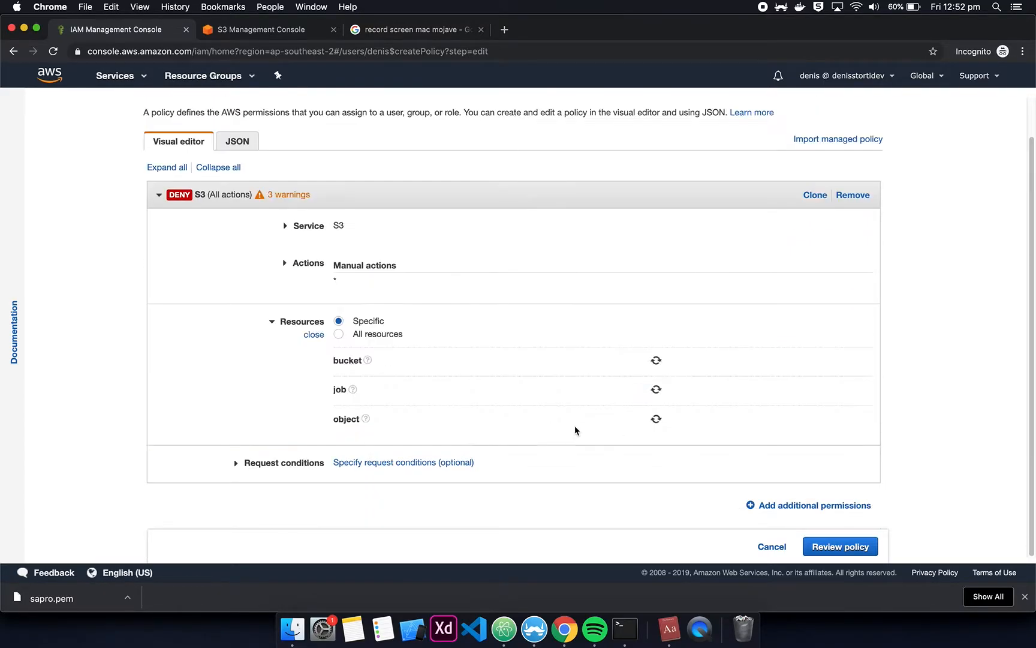
pyautogui.click(386, 311)
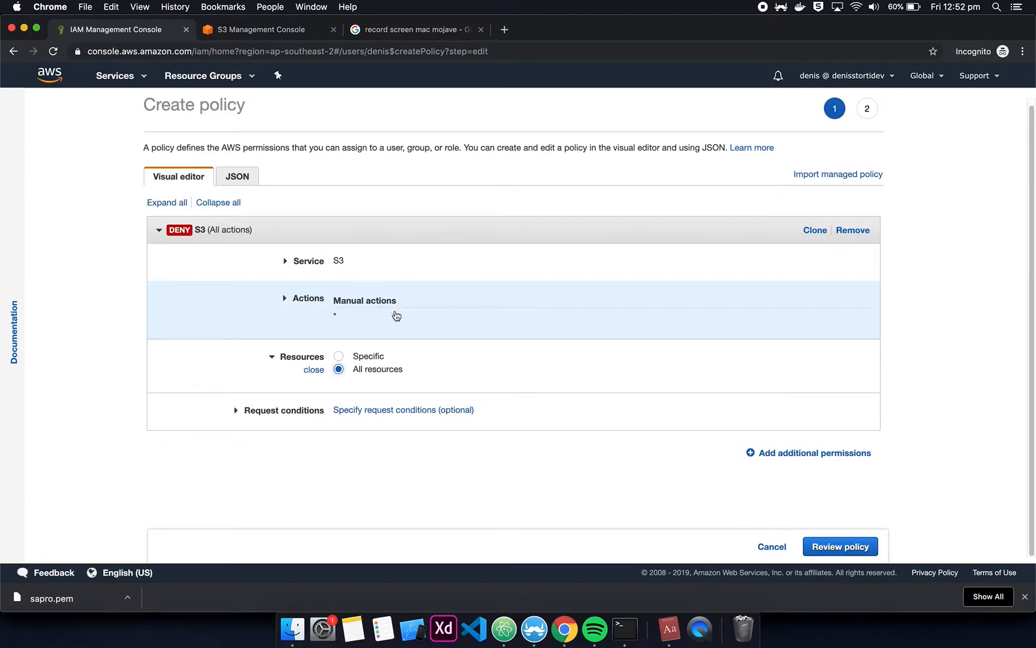
# - Create the inline policy with the name DenyS3InlinePolicy and reload the S3 bucket list to test the IAM user's access
pyautogui.click(851, 547)
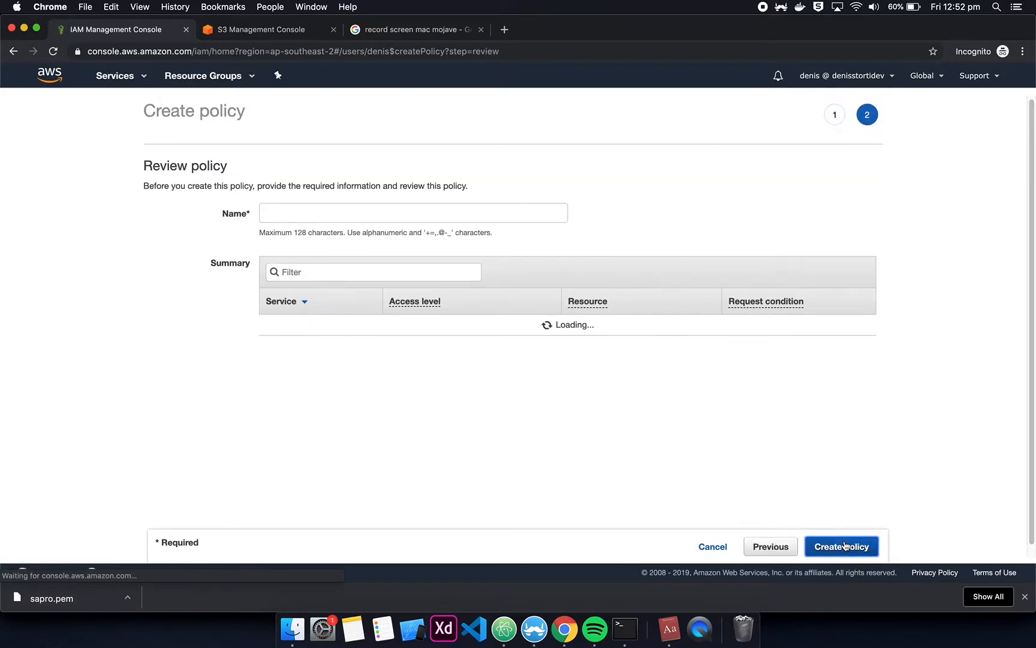
pyautogui.click(365, 213)
pyautogui.write('D')
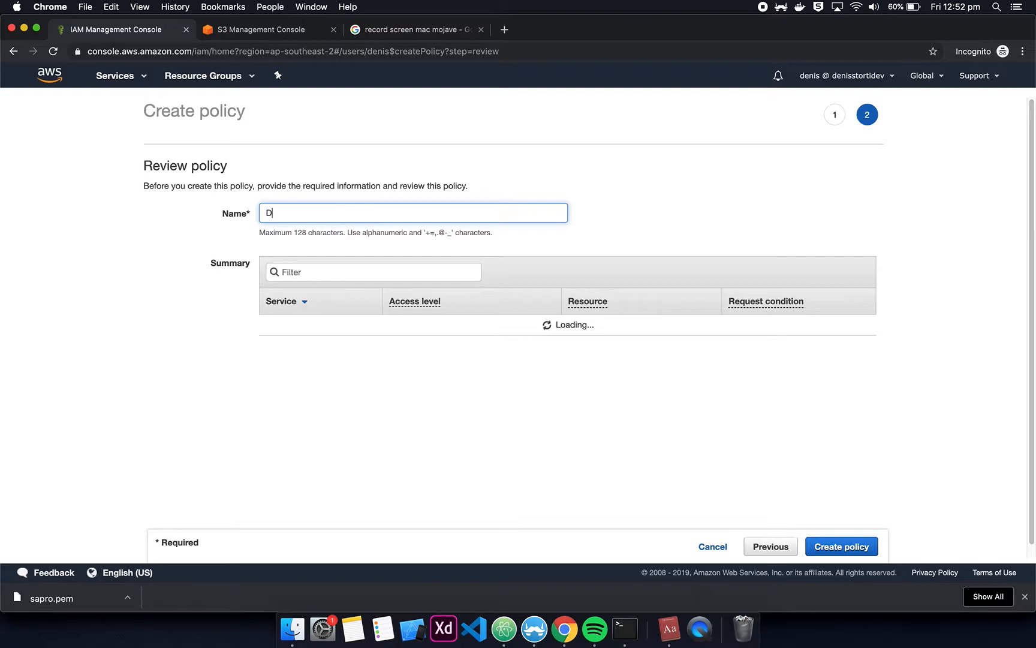
pyautogui.write('enyS3InlinePolicy')
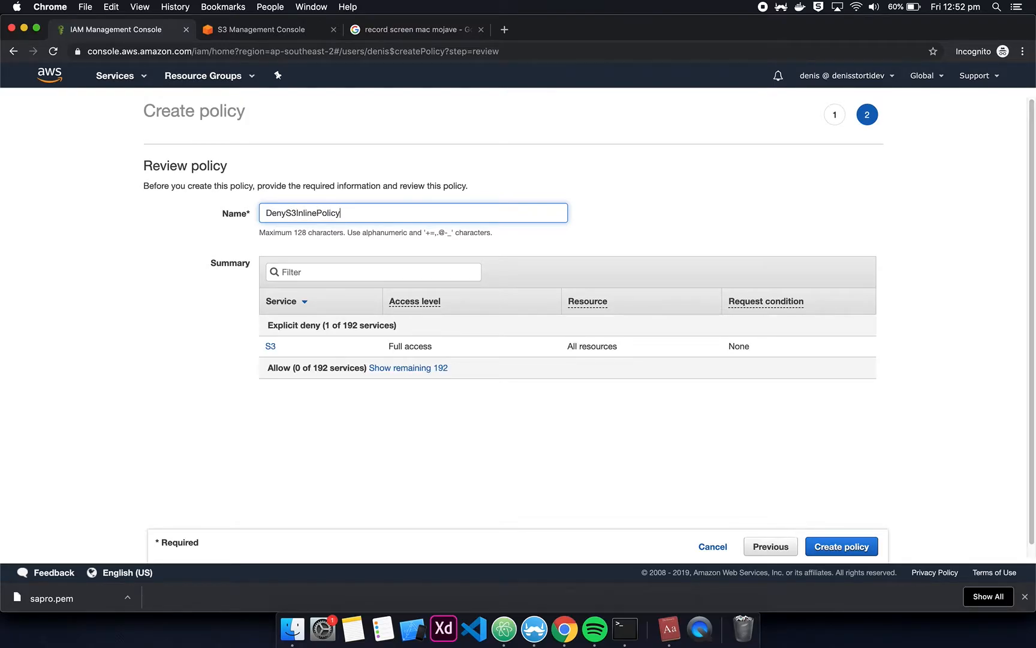
pyautogui.click(840, 546)
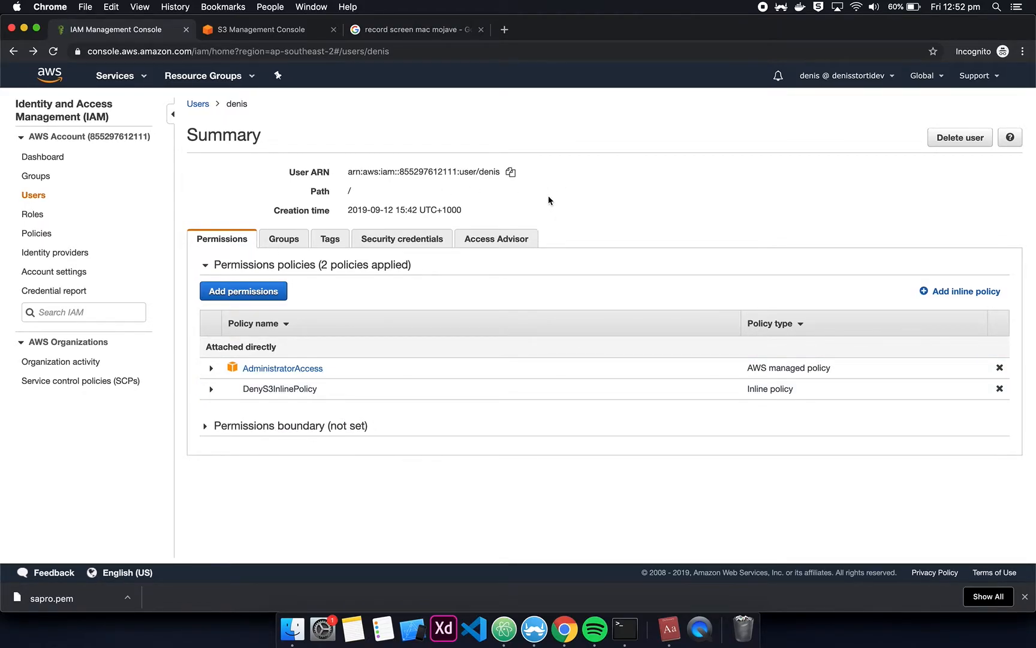
pyautogui.click(261, 34)
pyautogui.press('super+r')
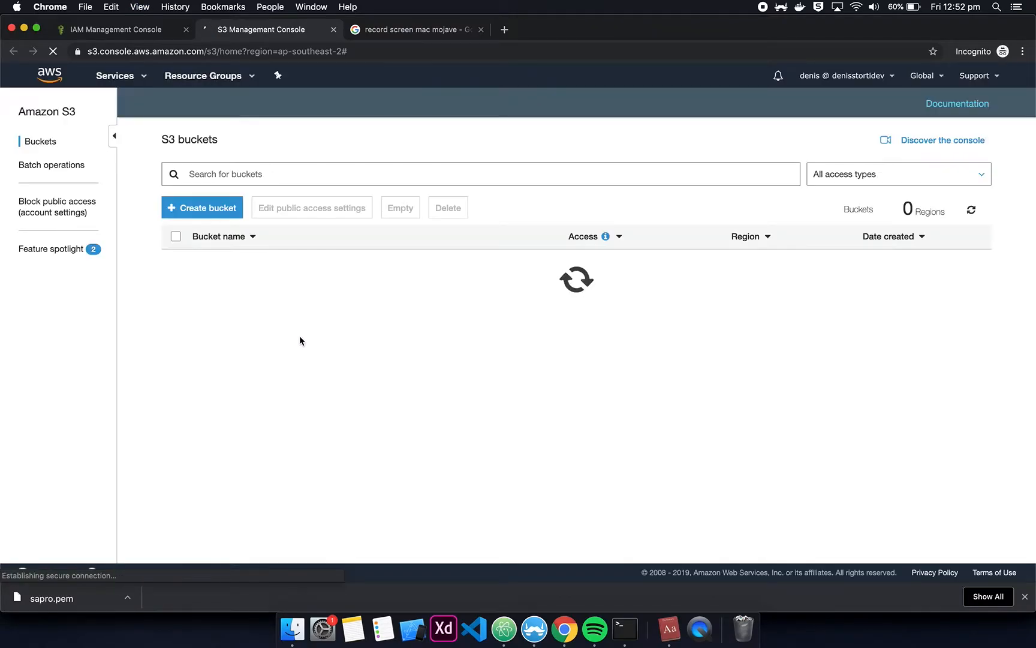
# - Remove DenyS3InlinePolicy from the IAM user and reload the S3 bucket list to recheck access
pyautogui.click(140, 29)
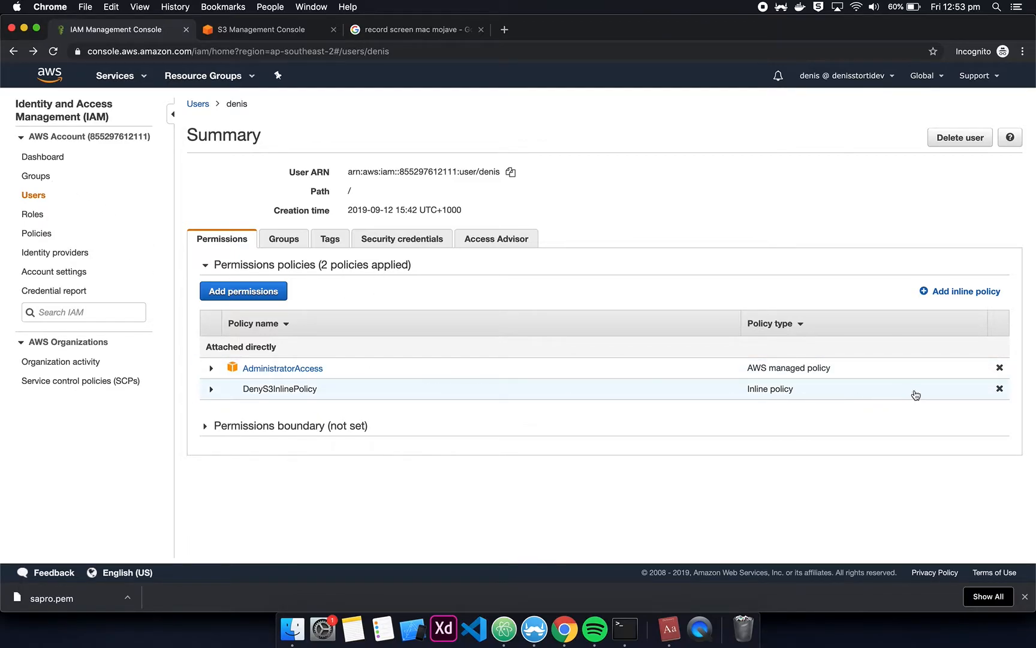
pyautogui.click(999, 389)
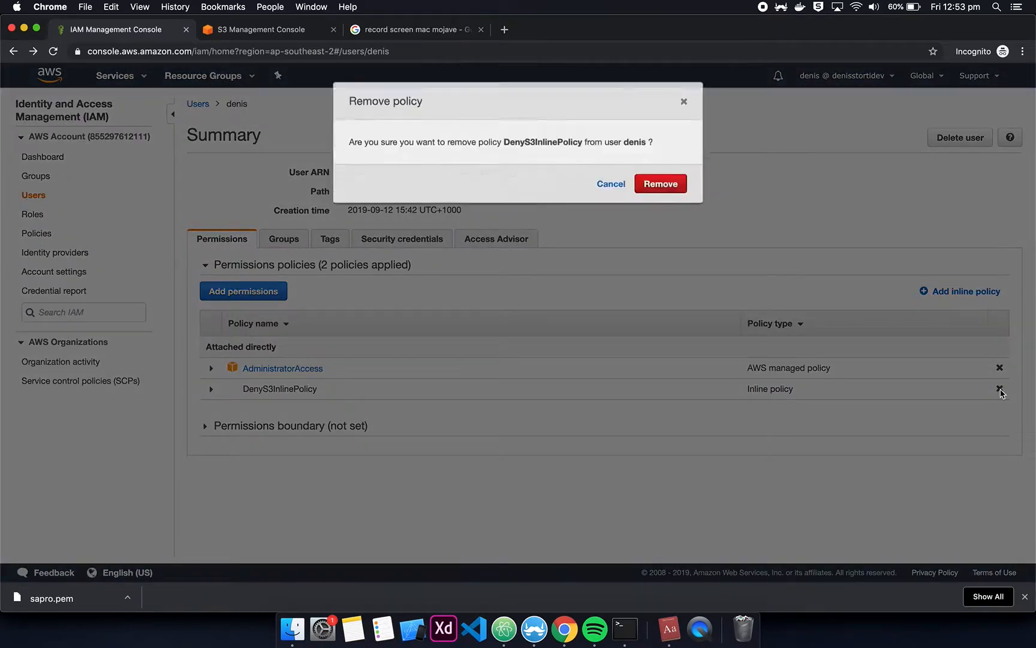
pyautogui.click(670, 216)
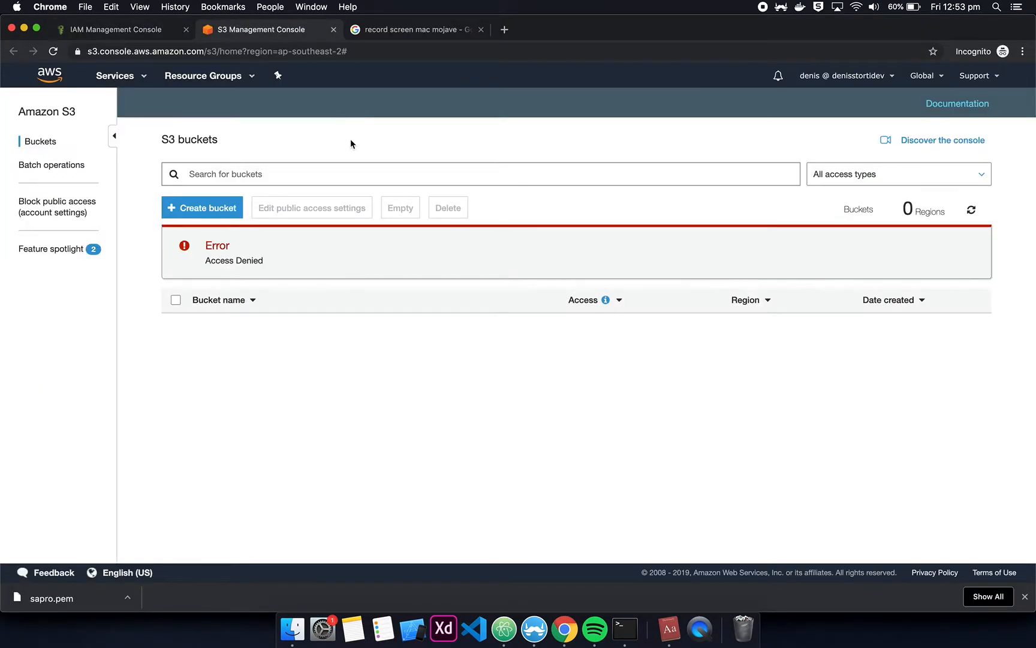
pyautogui.press('super+r')
# - Expand the permissions boundary section of the IAM user and examine its description
pyautogui.click(151, 35)
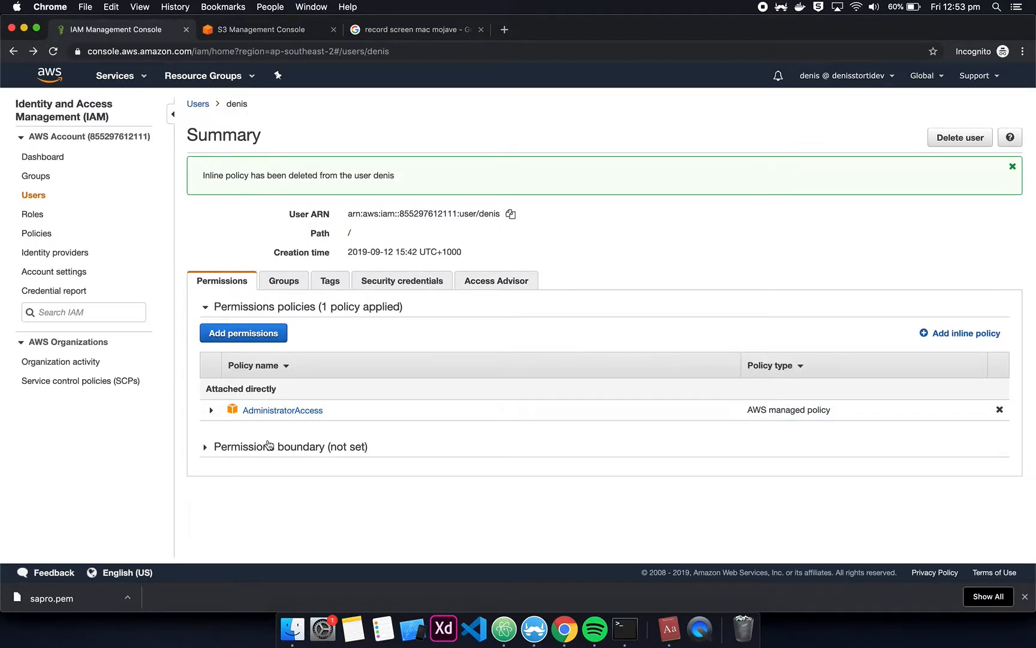
pyautogui.click(210, 450)
pyautogui.scroll(-1, 211, 452)
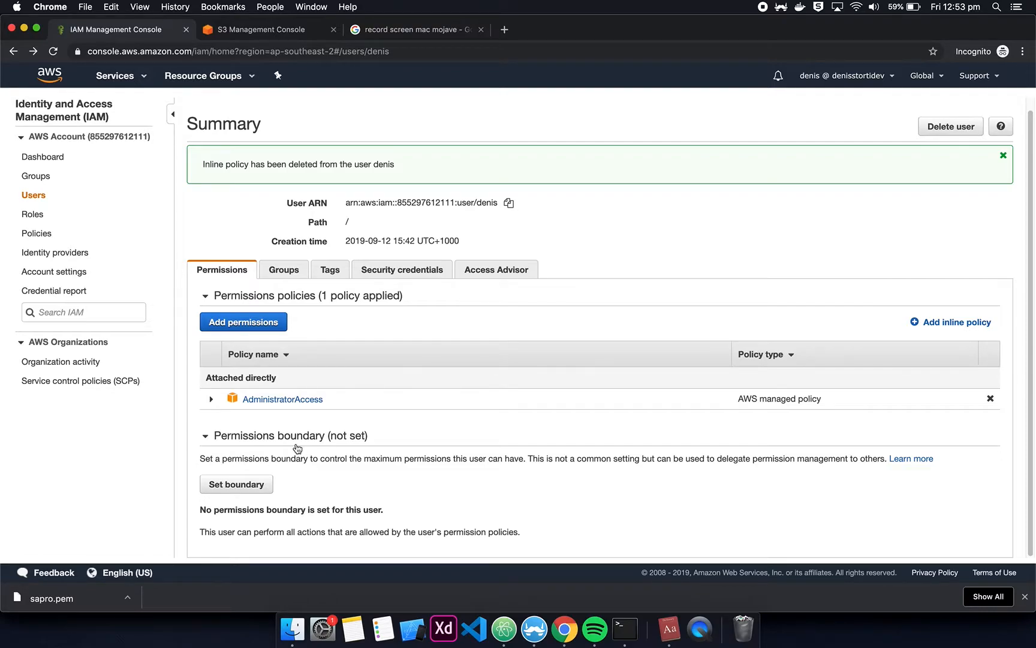
pyautogui.moveTo(237, 463); pyautogui.dragTo(445, 466)
pyautogui.click(446, 467)
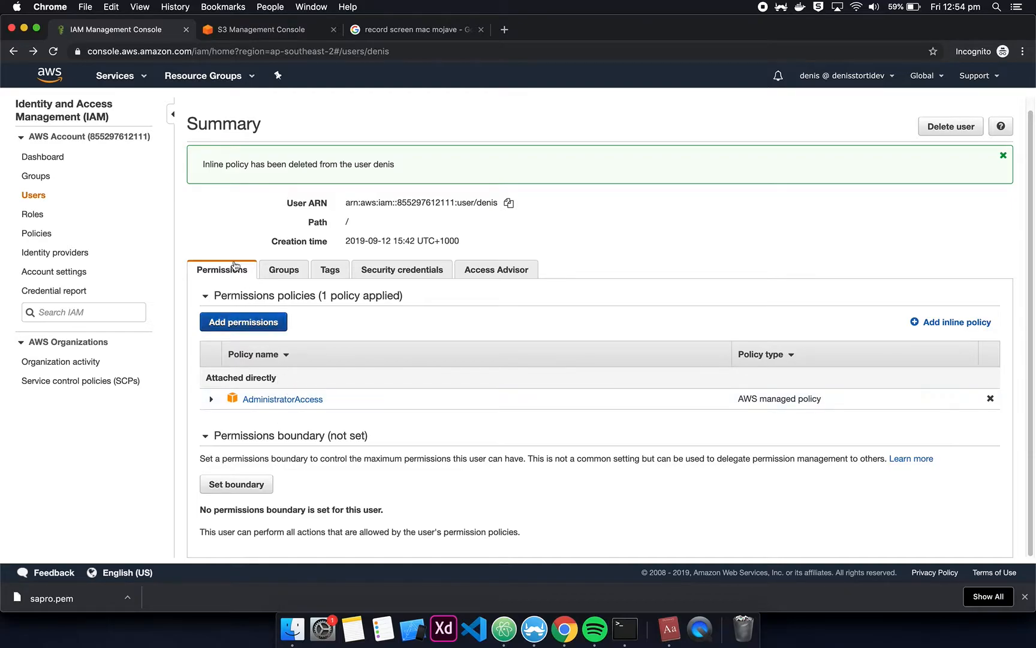
pyautogui.scroll(1, 249, 294)
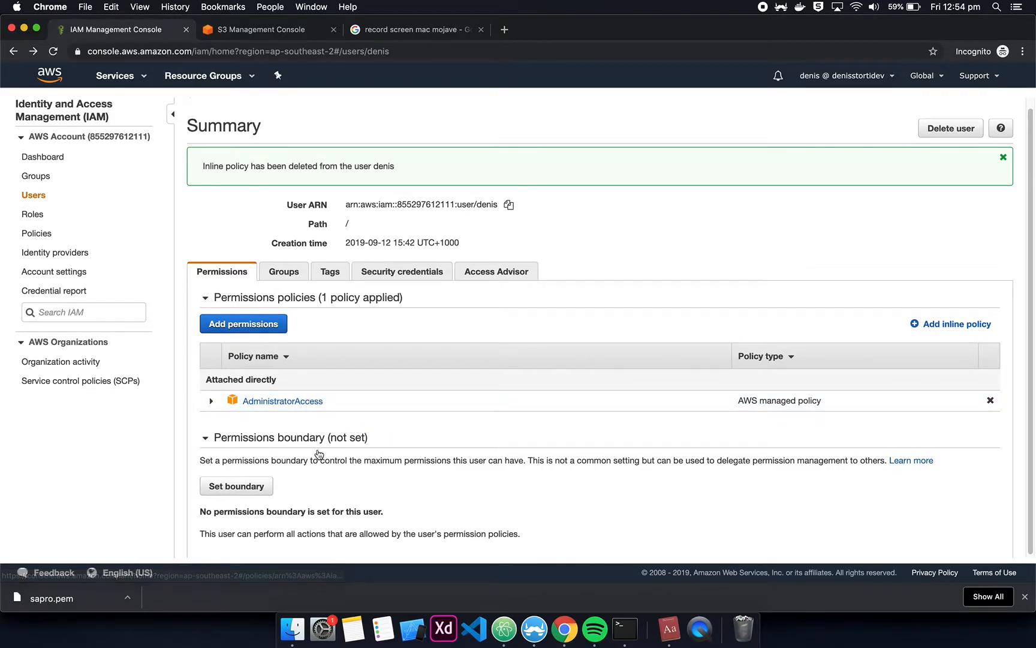
# - Find AmazonEC2FullAccess by searching ec2, set it as the IAM user's permissions boundary, and expand its policy summary
pyautogui.click(252, 491)
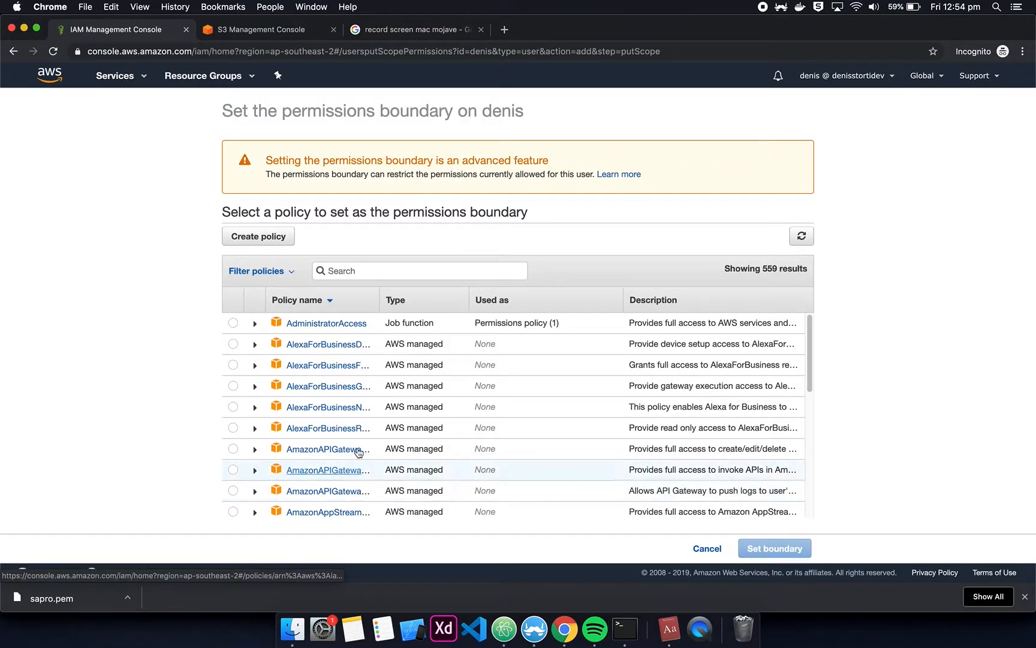
pyautogui.click(375, 271)
pyautogui.write('s3')
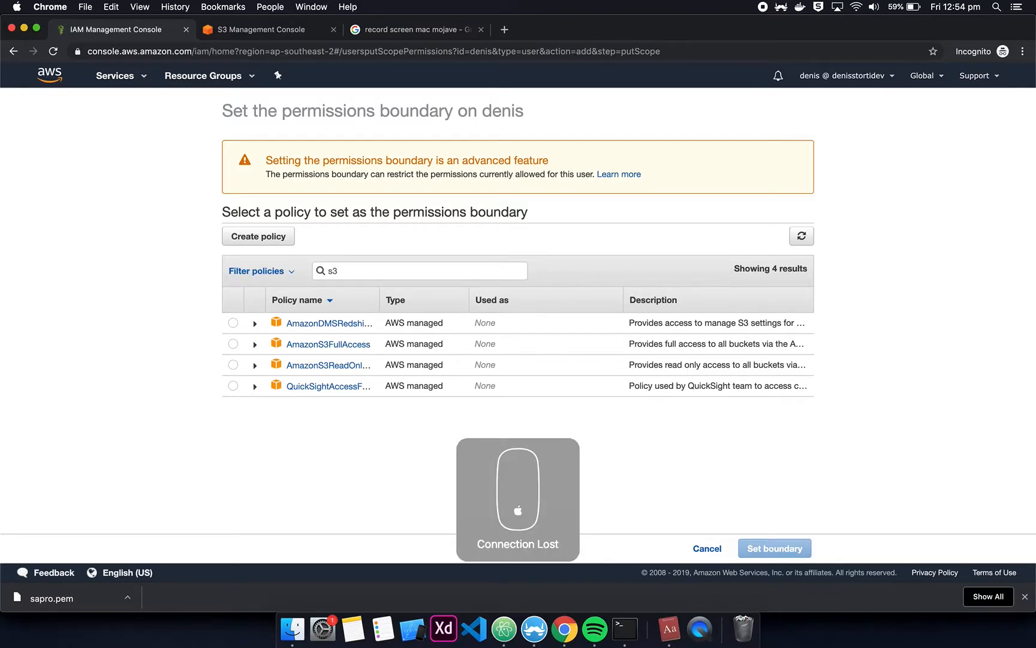
pyautogui.press('BackSpace')
pyautogui.press('BackSpace')
pyautogui.write('ec2')
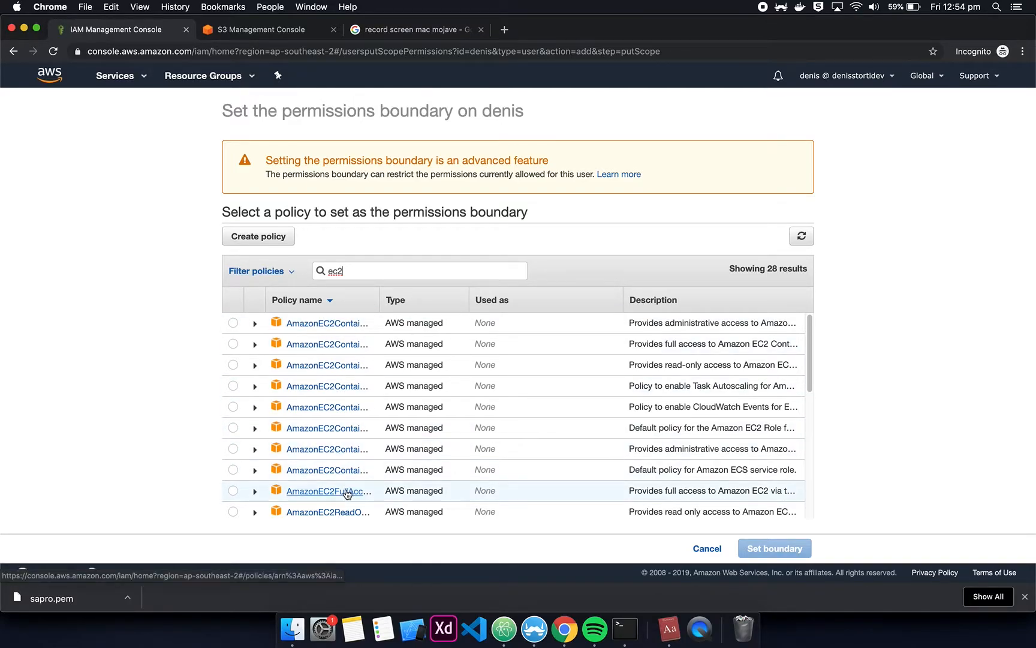
pyautogui.click(233, 490)
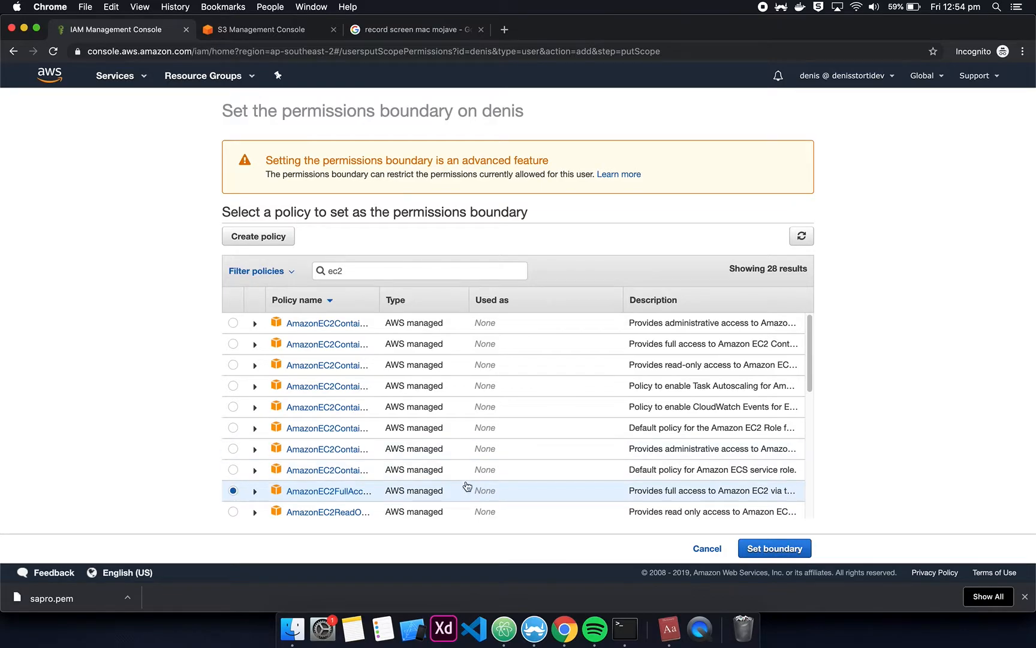
pyautogui.click(776, 547)
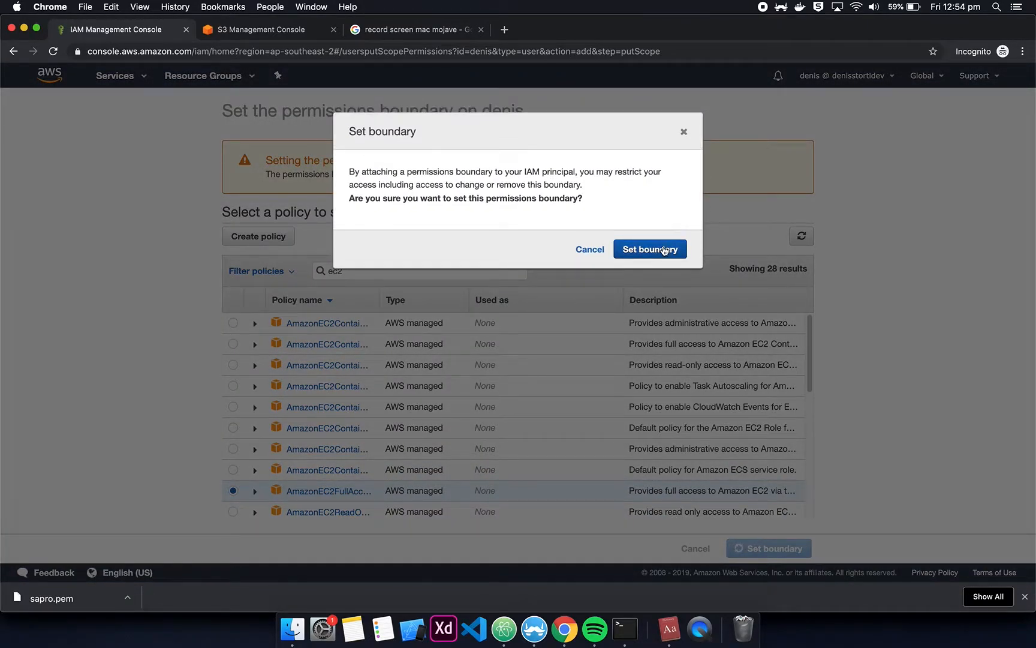
pyautogui.click(664, 250)
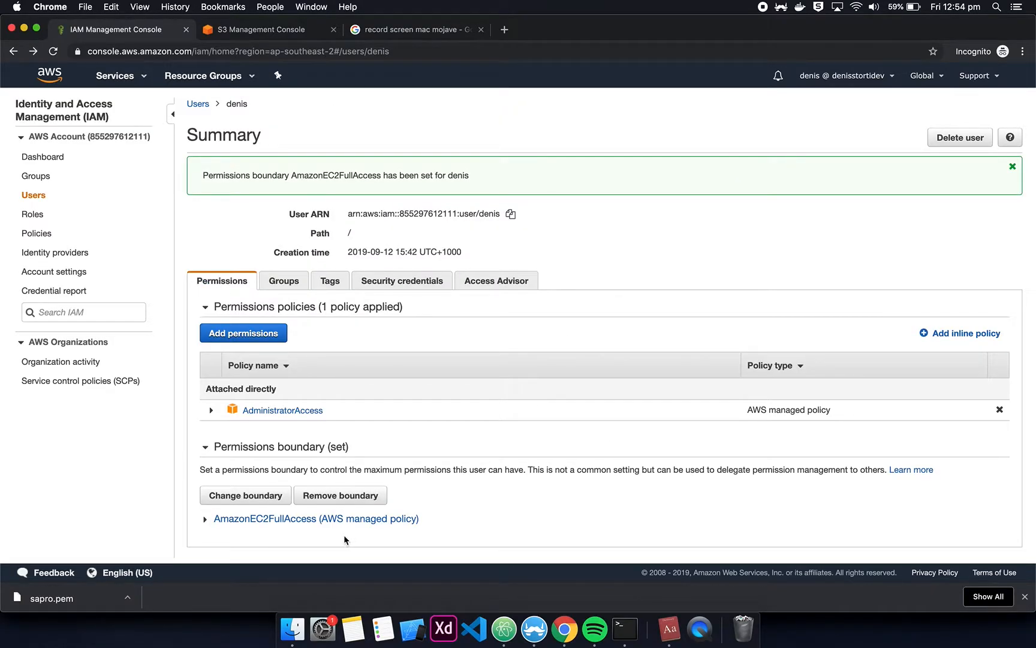
pyautogui.click(206, 519)
pyautogui.scroll(-5, 302, 310)
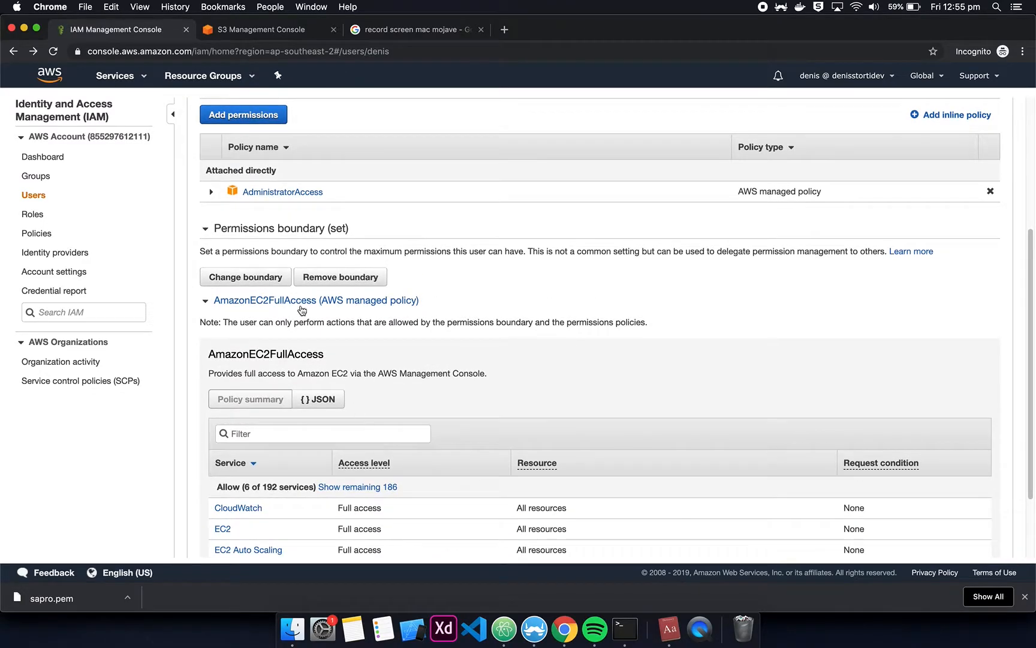
# - Try to change the IAM user's permissions boundary to IAMFullAccess, finding the policy by searching iam
pyautogui.click(234, 277)
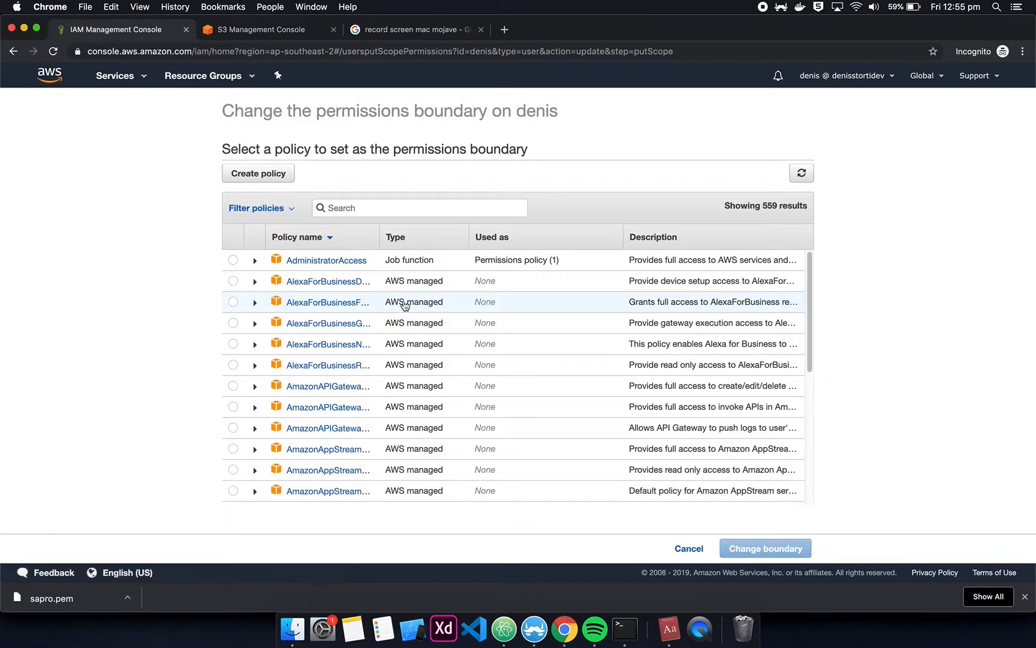
pyautogui.click(387, 203)
pyautogui.write('iam')
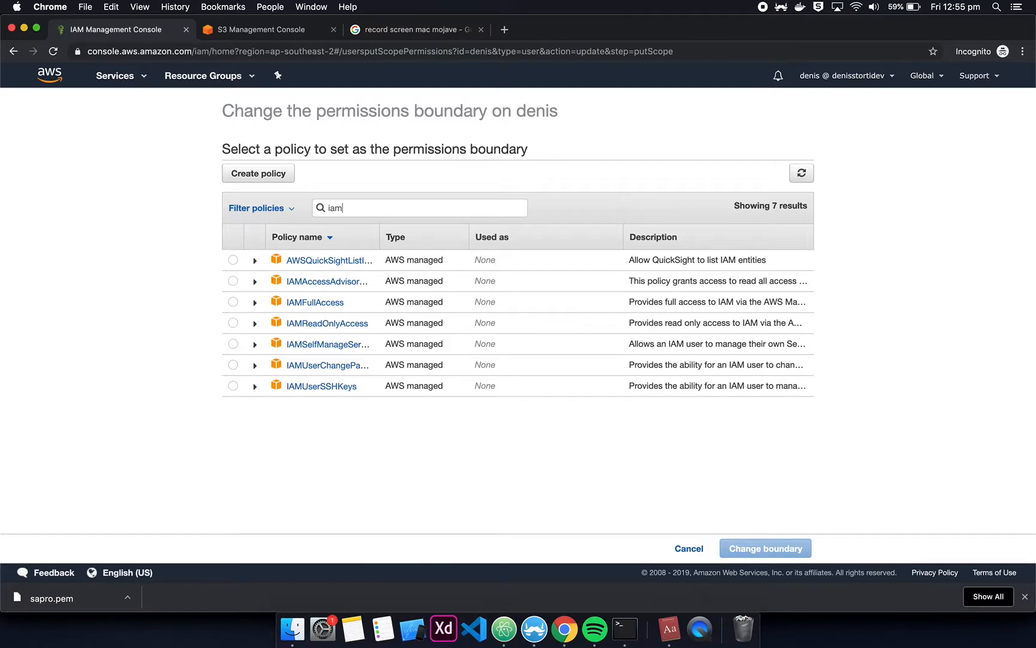
pyautogui.click(233, 301)
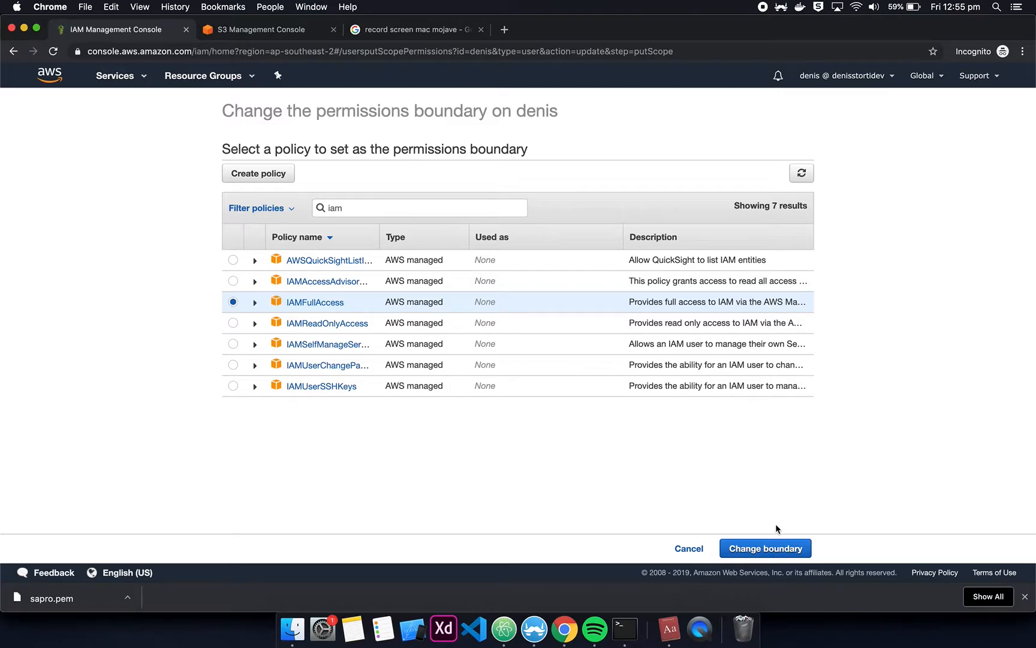
pyautogui.click(774, 555)
pyautogui.click(771, 551)
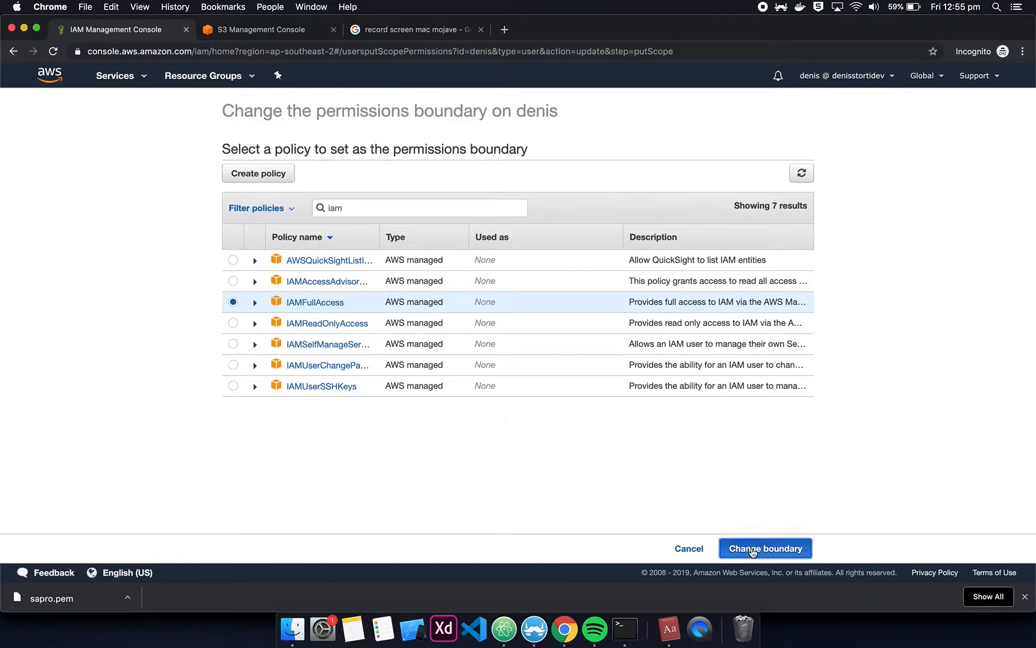
pyautogui.click(642, 250)
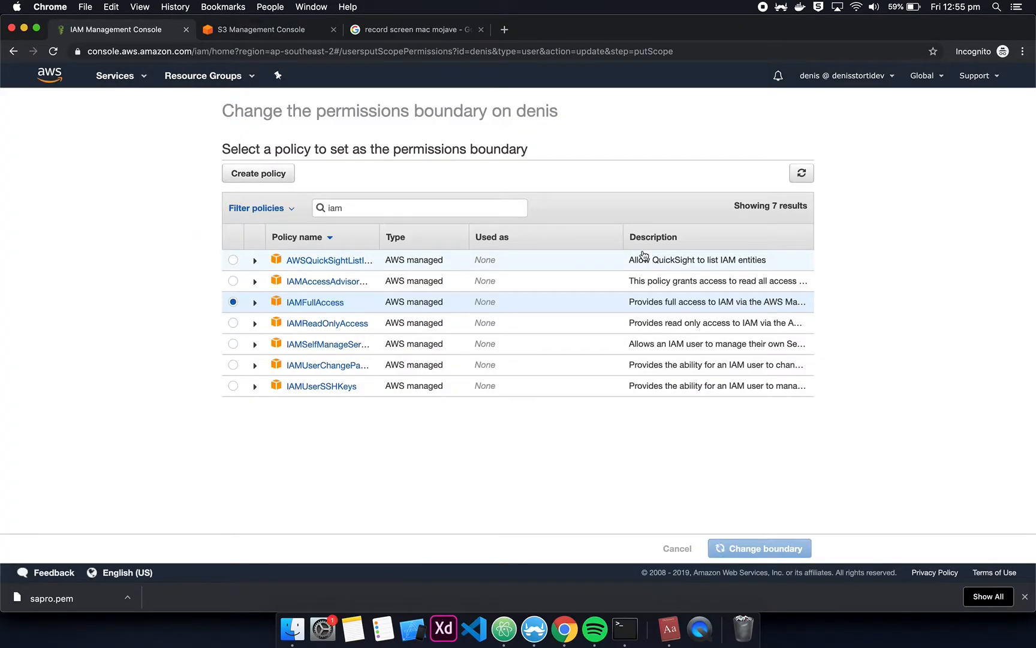
# - Examine the details of the response to the boundary change, and cancel back to the IAM user's summary
pyautogui.moveTo(322, 182); pyautogui.dragTo(580, 186)
pyautogui.click(591, 189)
pyautogui.moveTo(359, 185); pyautogui.dragTo(634, 186)
pyautogui.click(704, 191)
pyautogui.moveTo(724, 187); pyautogui.dragTo(459, 184)
pyautogui.click(480, 213)
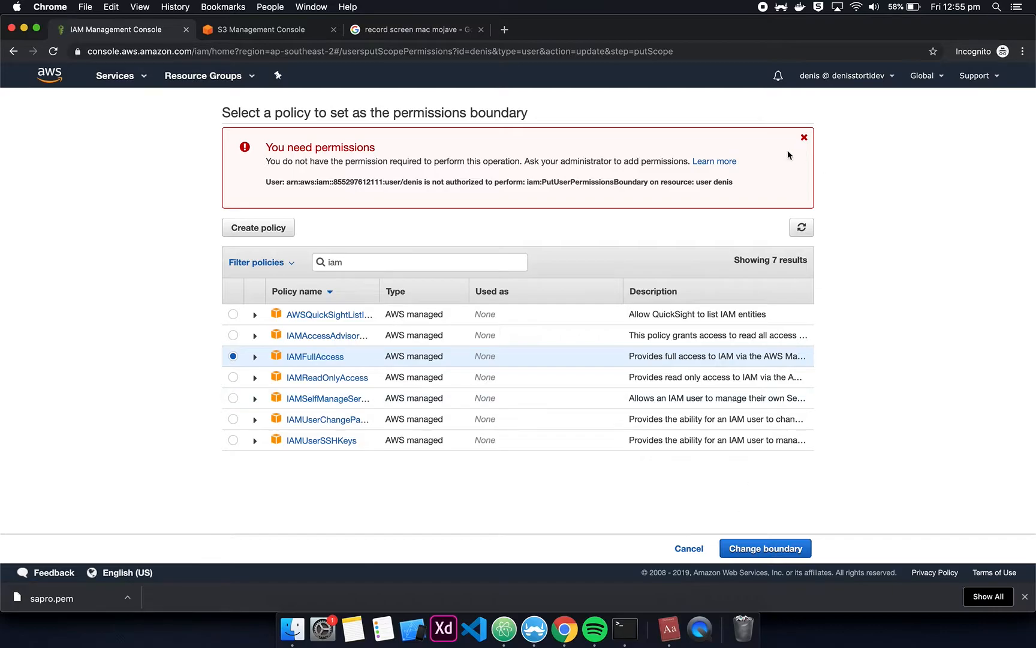
pyautogui.doubleClick(321, 183)
pyautogui.click(321, 184)
pyautogui.doubleClick(323, 181)
pyautogui.click(327, 183)
pyautogui.click(689, 548)
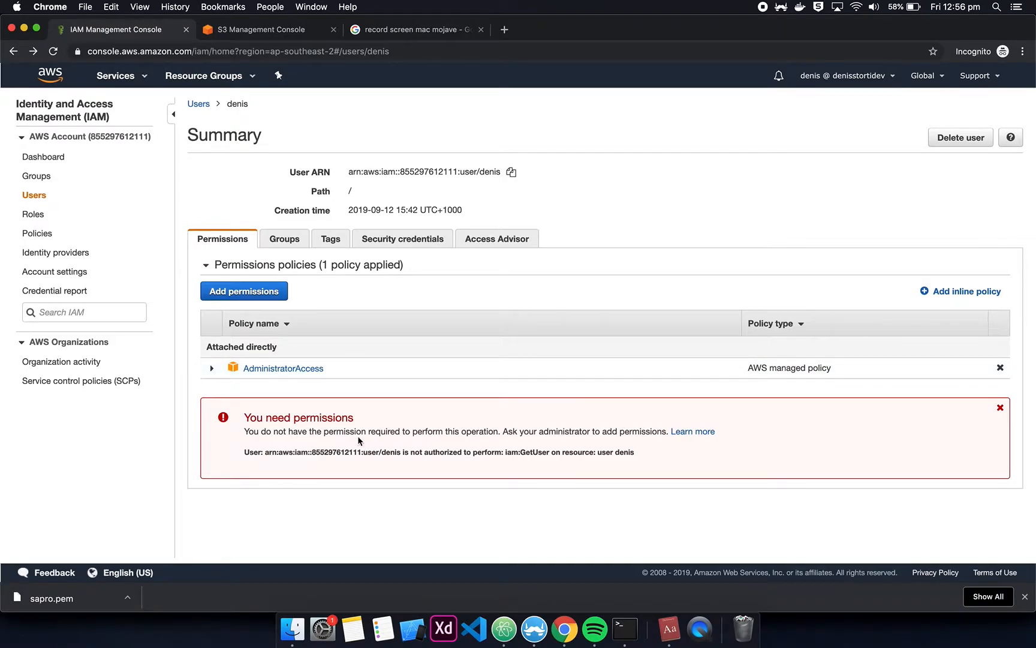
# - Check access to the IAM groups, dashboard and policies pages, and reload the S3 bucket list
pyautogui.click(33, 180)
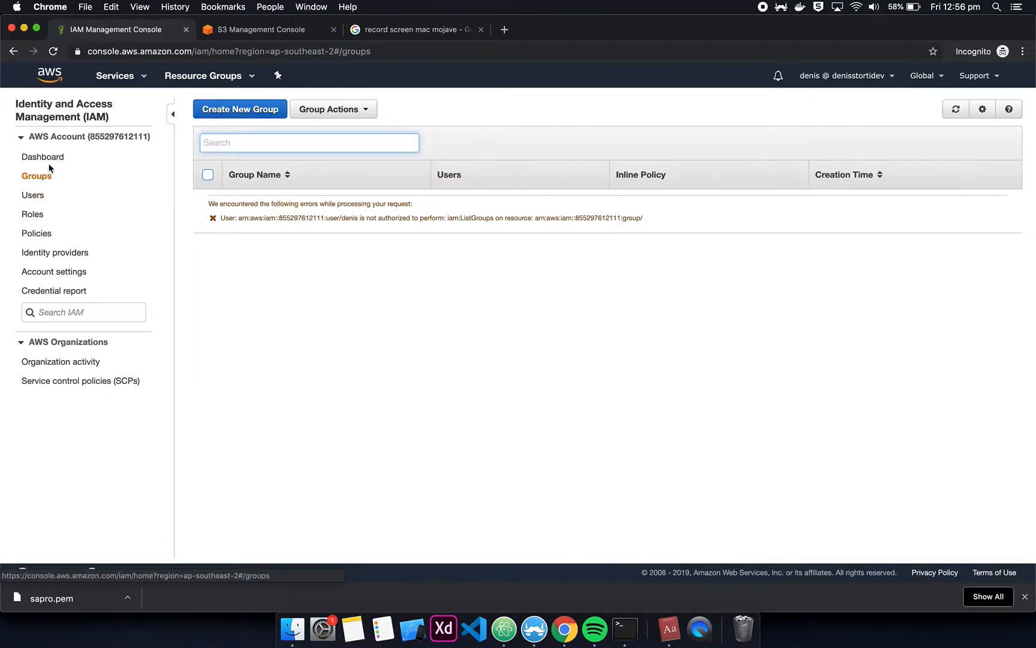
pyautogui.click(48, 162)
pyautogui.click(34, 236)
pyautogui.click(235, 38)
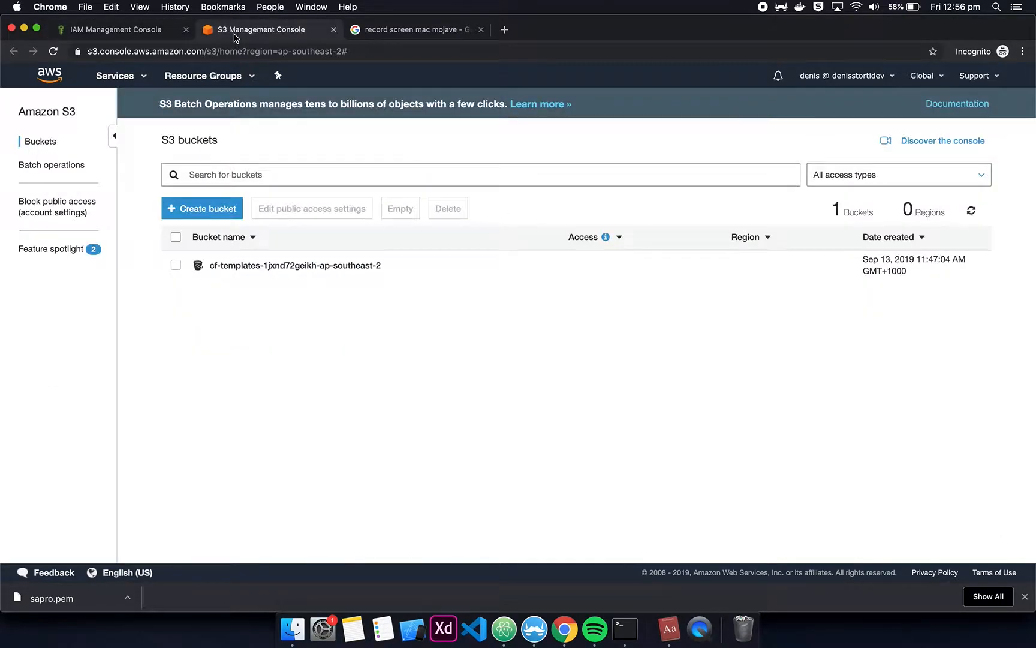
pyautogui.press('super+r')
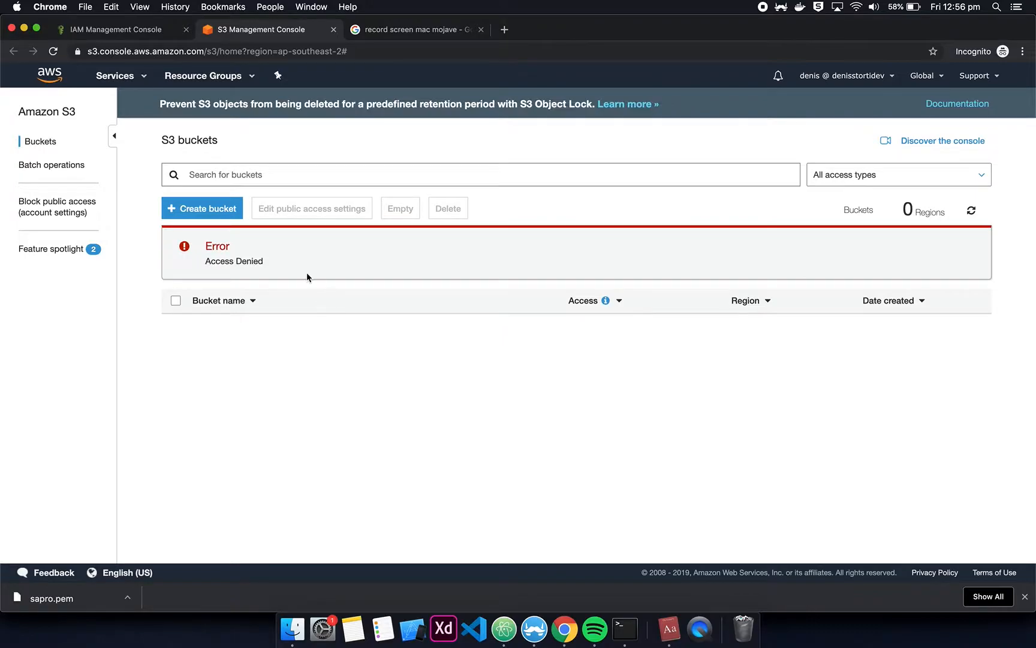
# - Open the EC2 console in a new browser tab and switch to it to test the IAM user's EC2 access
pyautogui.click(134, 78)
pyautogui.keyDown('super'); pyautogui.click(200, 175); pyautogui.keyUp('super')
pyautogui.click(420, 30)
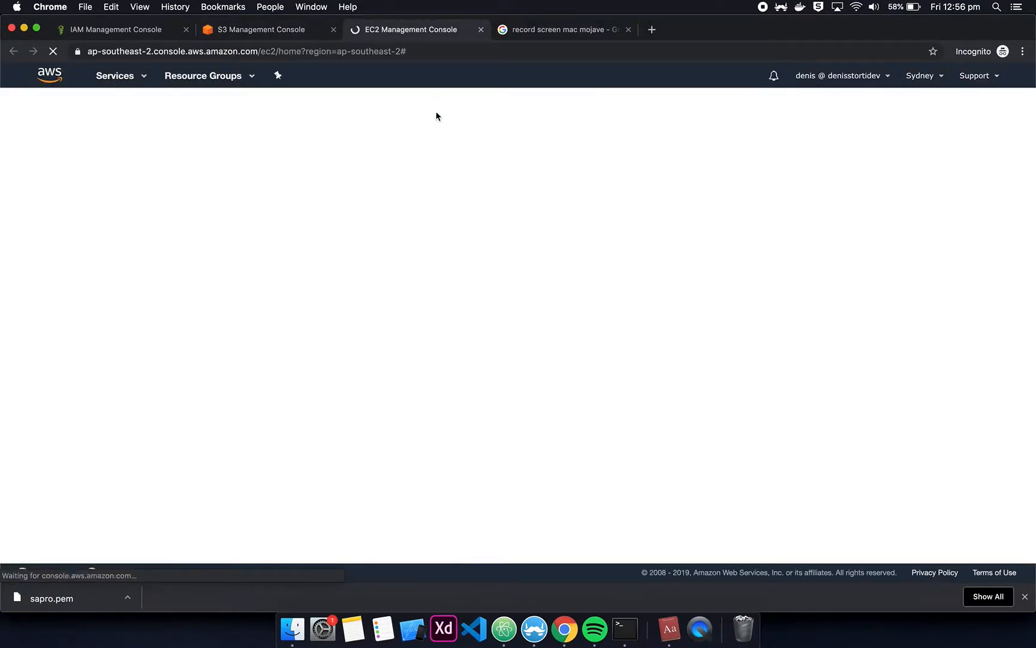